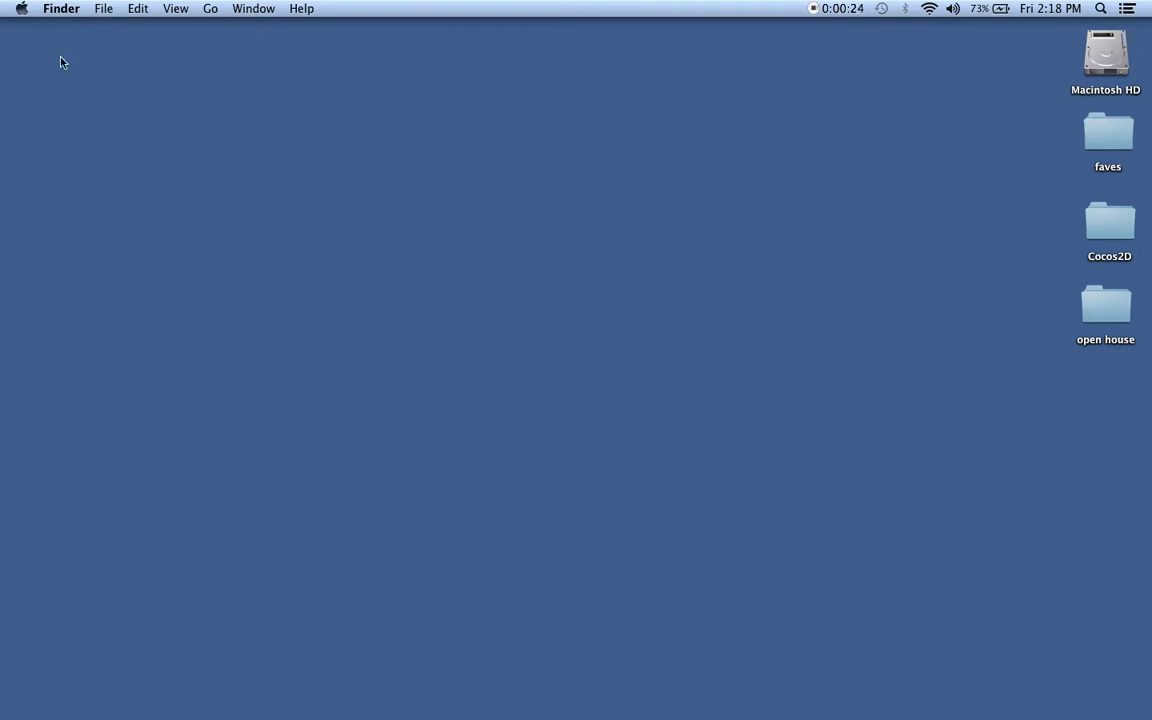
Step: Launch System Preferences from the Dock to show its grid of preference panes
drag(20, 41, 1016, 661)
mouse_move(275, 687)
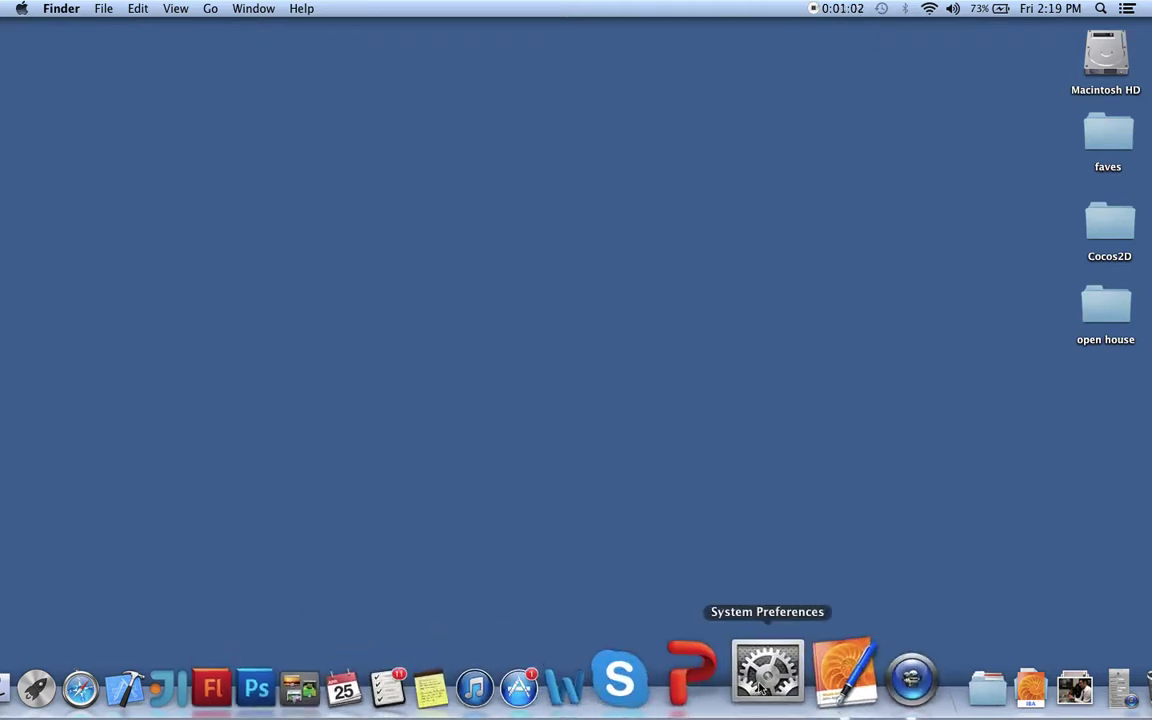
click(760, 688)
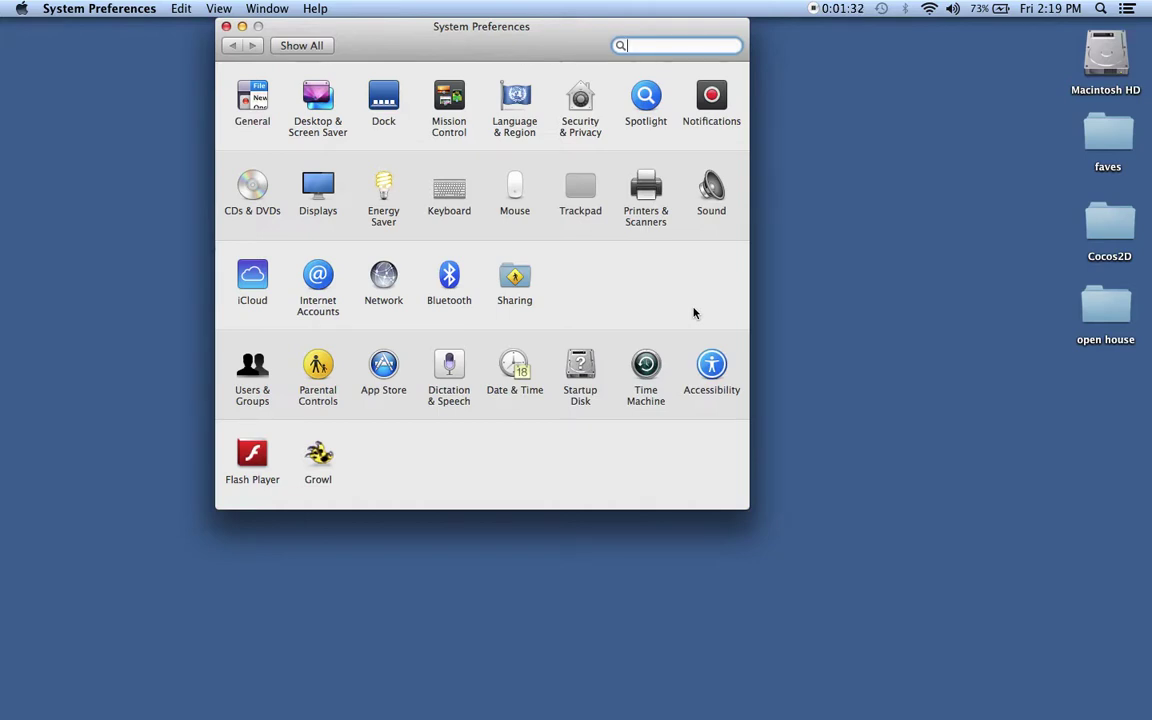
Step: View the Dock preference pane, then return to the Show All overview
click(383, 102)
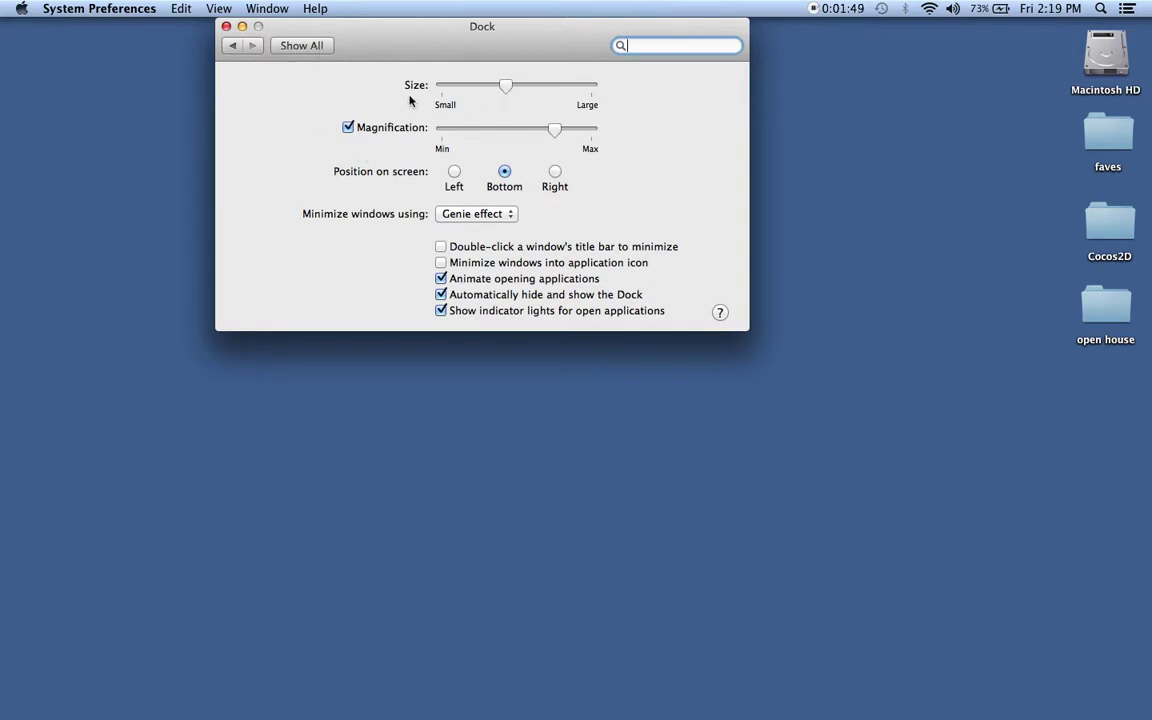
click(319, 46)
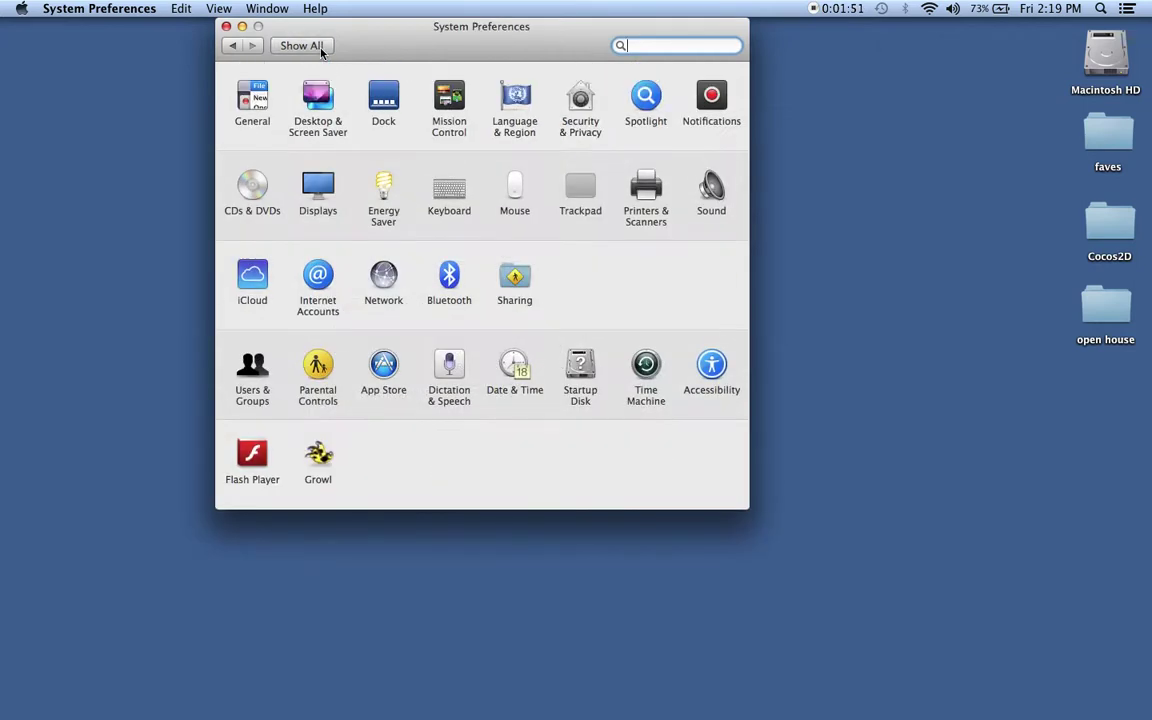
click(226, 27)
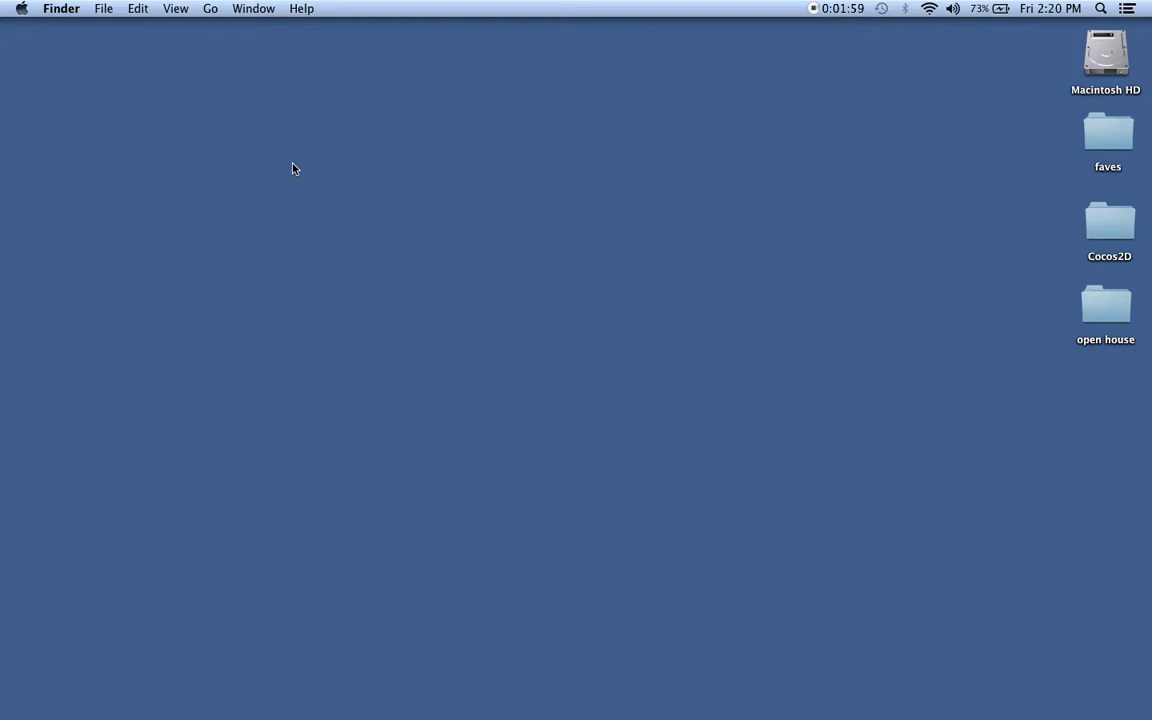
mouse_move(290, 680)
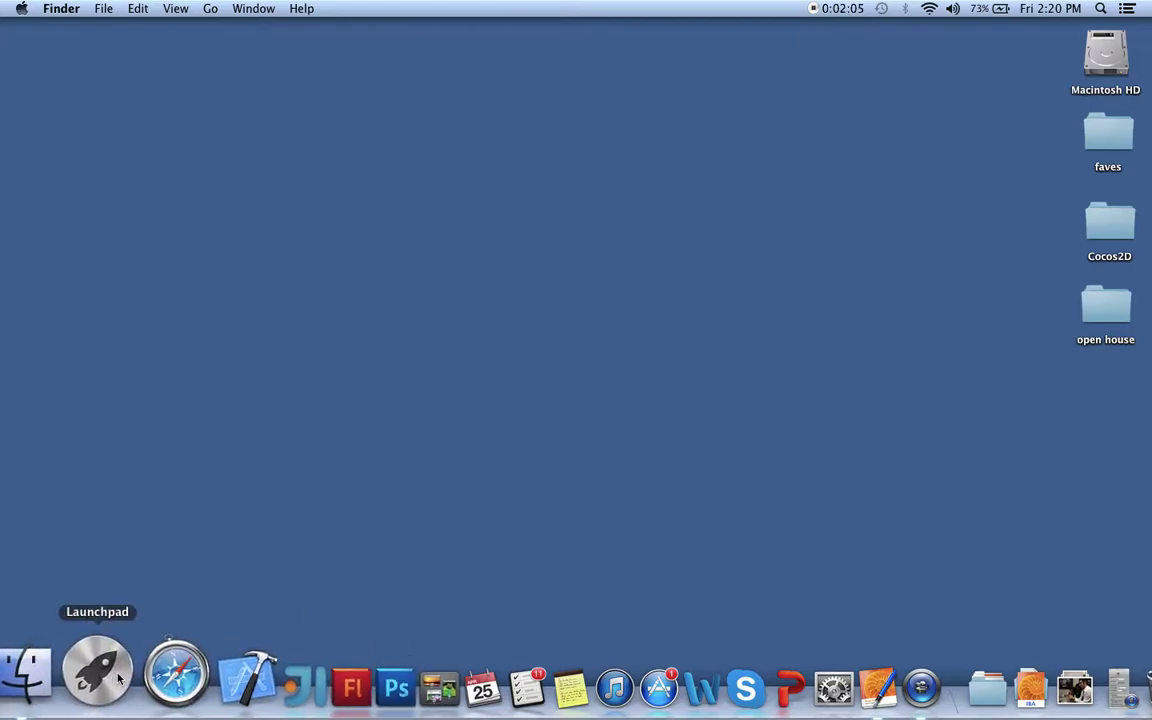
click(110, 676)
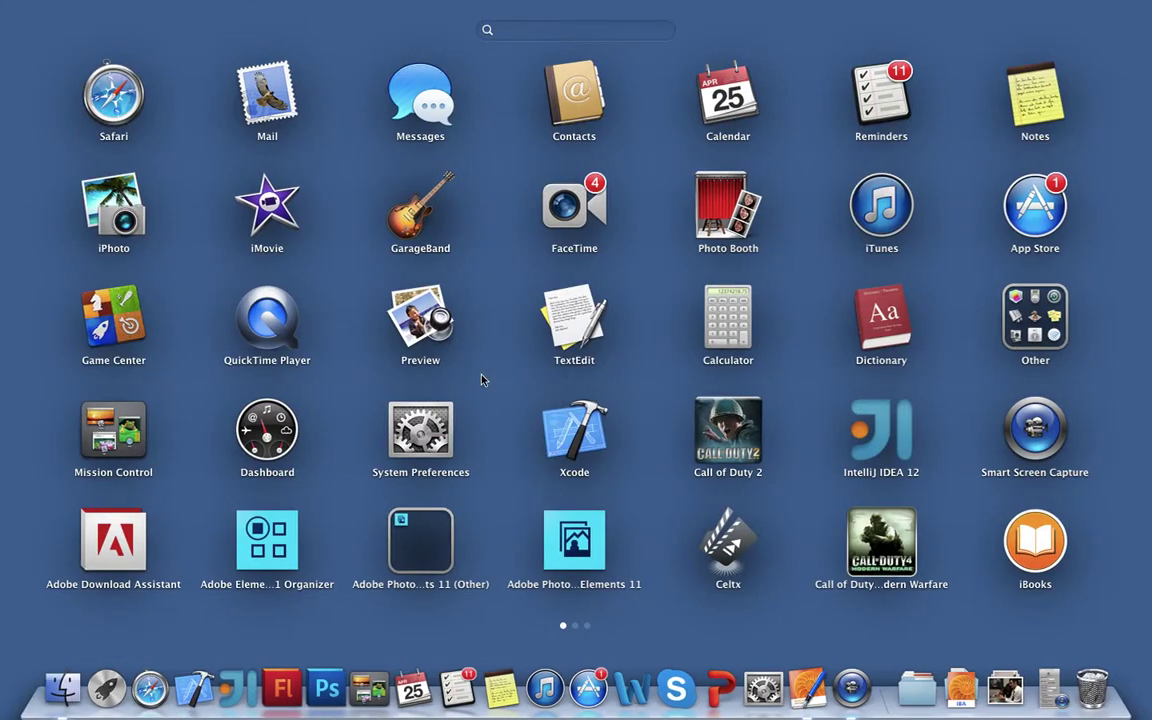
scroll(481, 379, right, 5)
scroll(481, 379, right, 10)
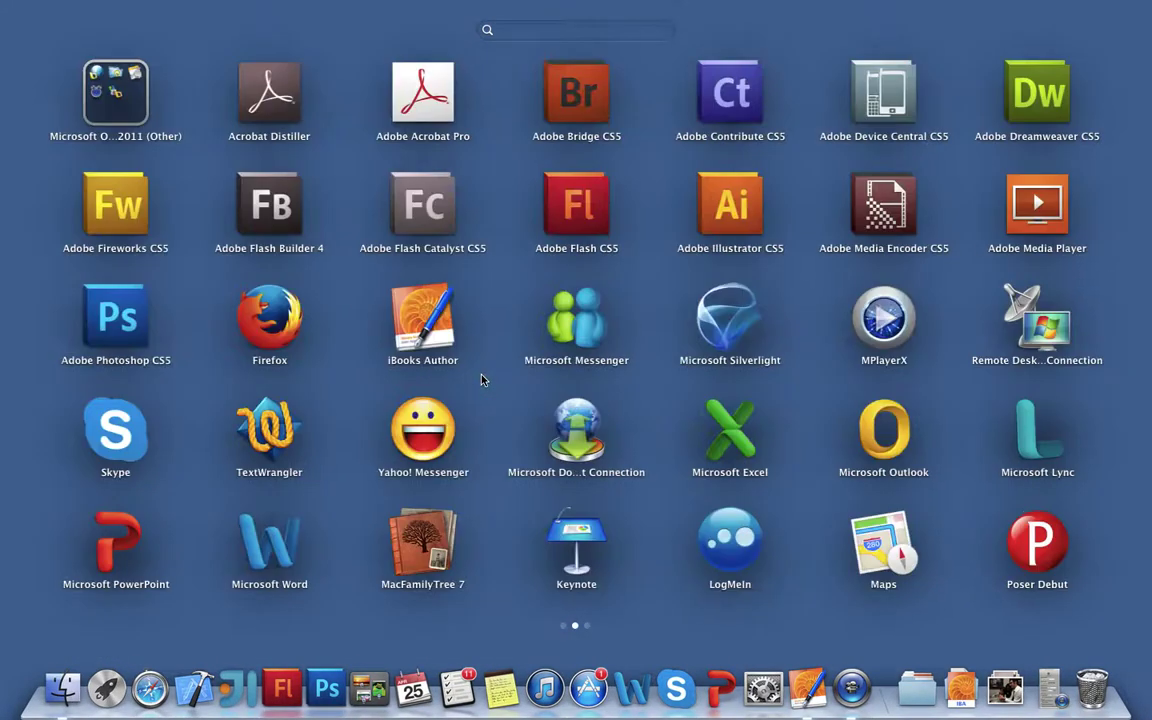
scroll(481, 379, left, 6)
scroll(481, 379, left, 6)
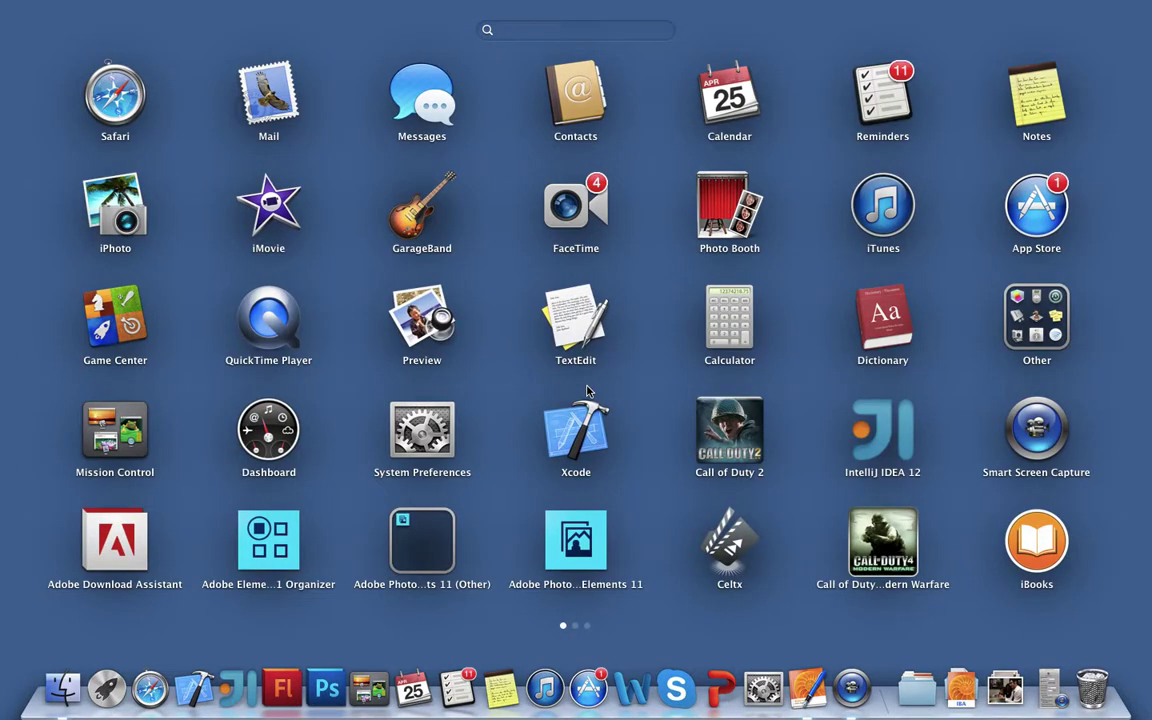
click(633, 360)
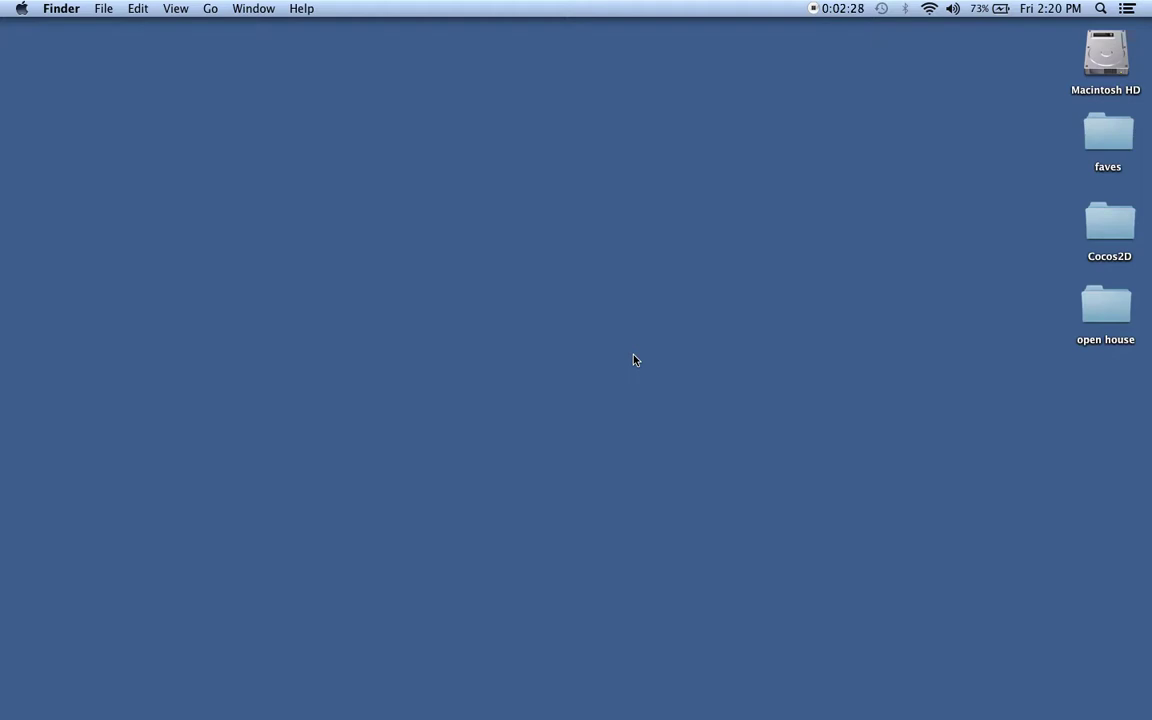
key(F4)
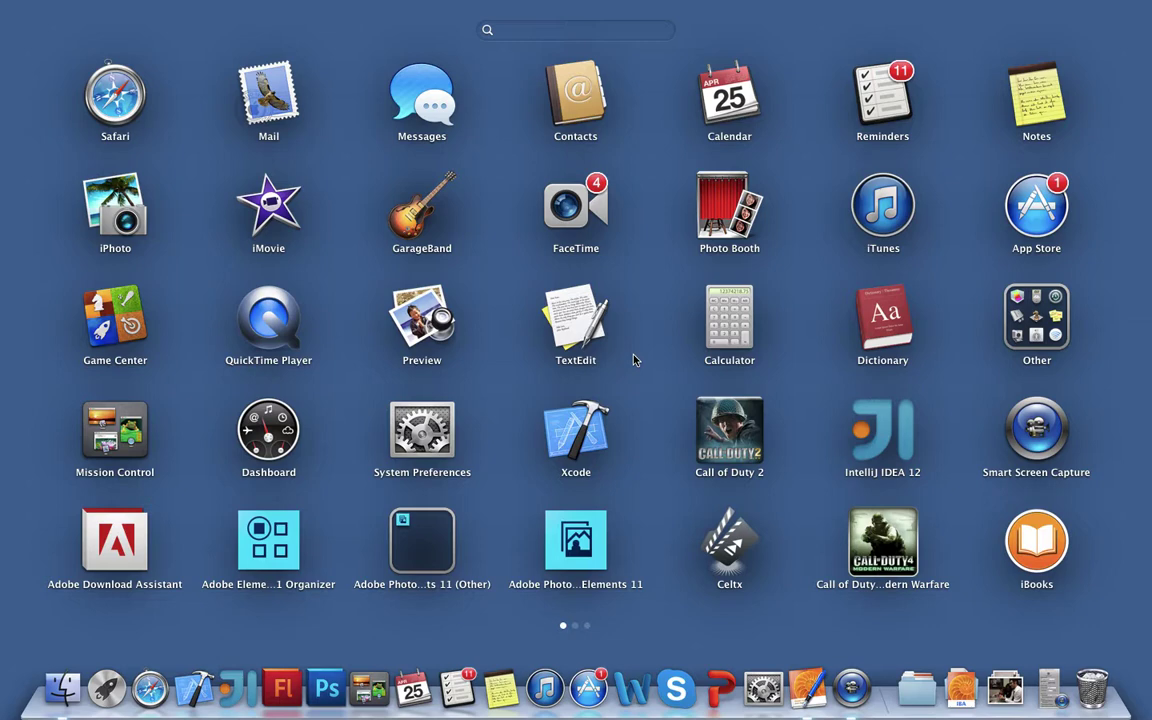
click(633, 360)
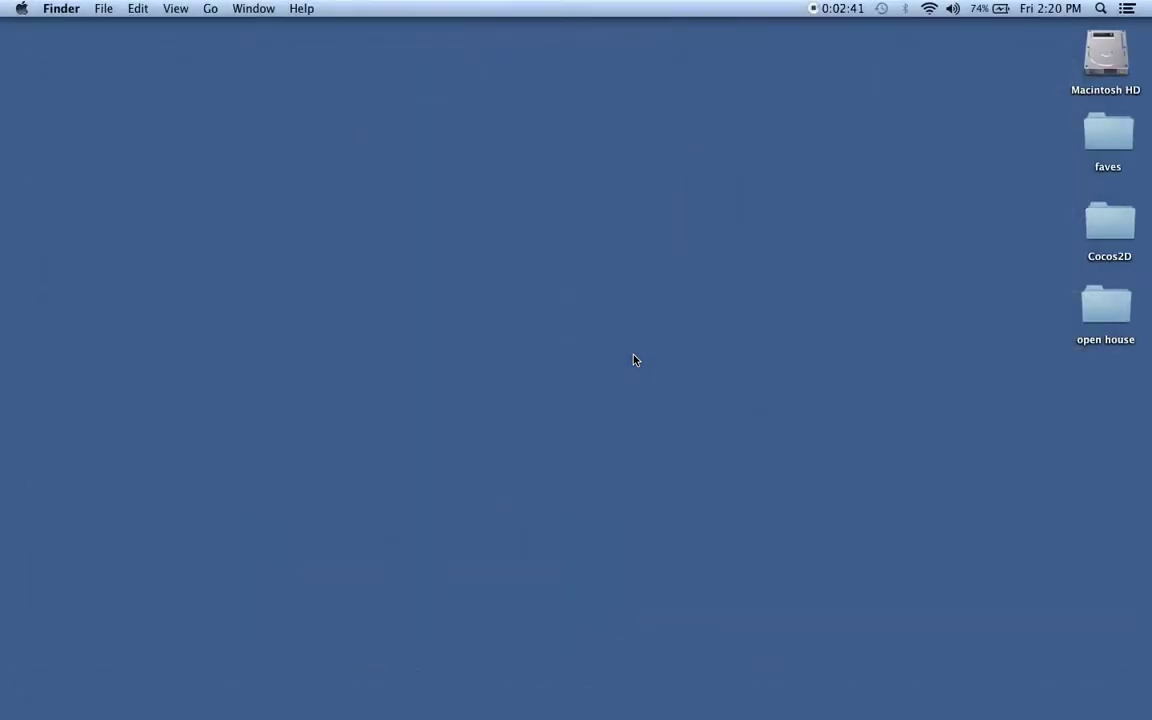
Step: Open Macintosh HD, browse into the Applications folder and scroll through its apps
mouse_move(535, 700)
click(1105, 59)
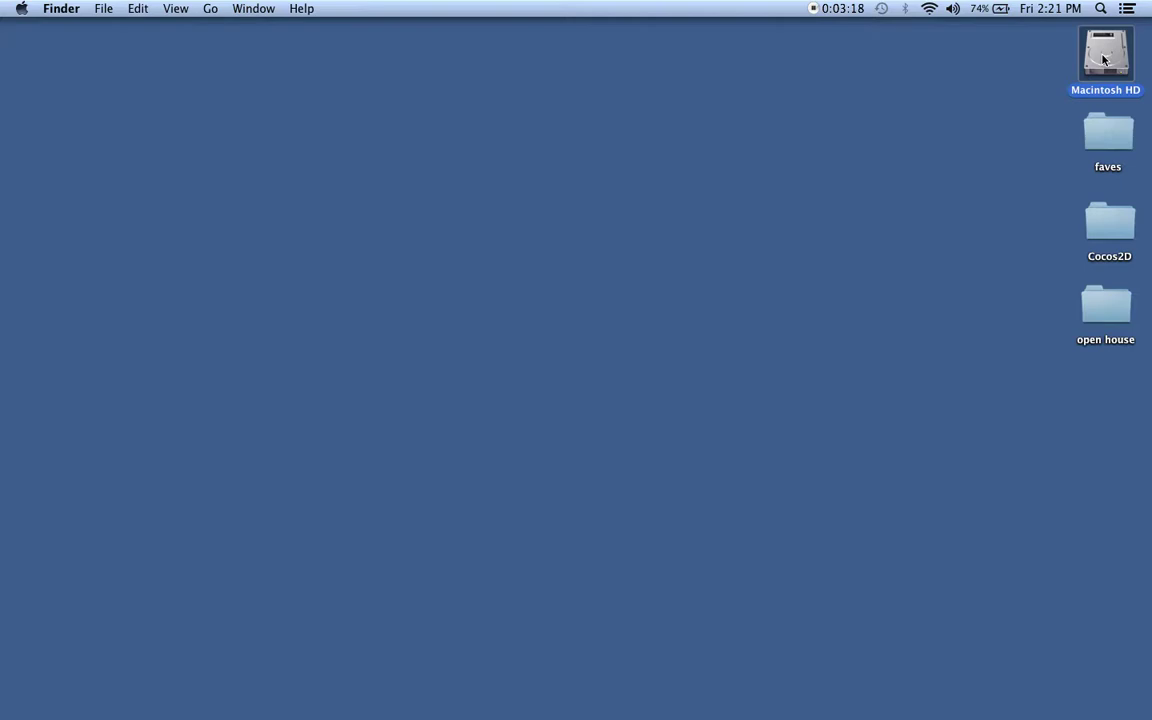
double_click(1105, 59)
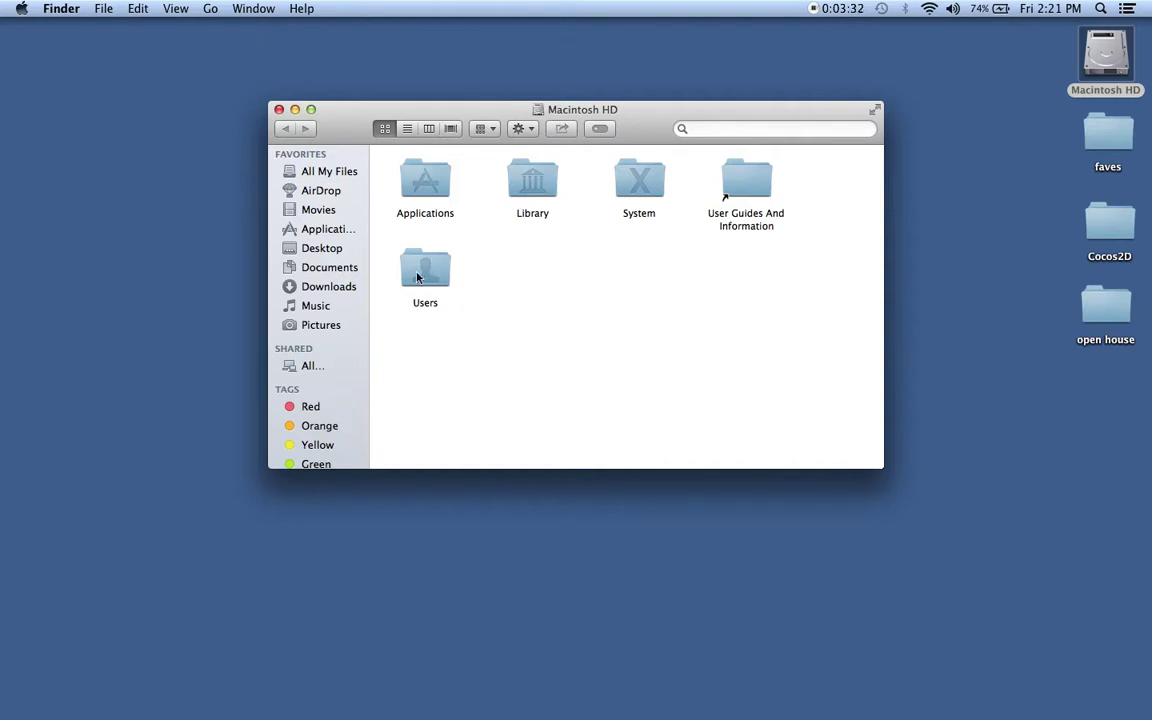
click(641, 179)
click(538, 184)
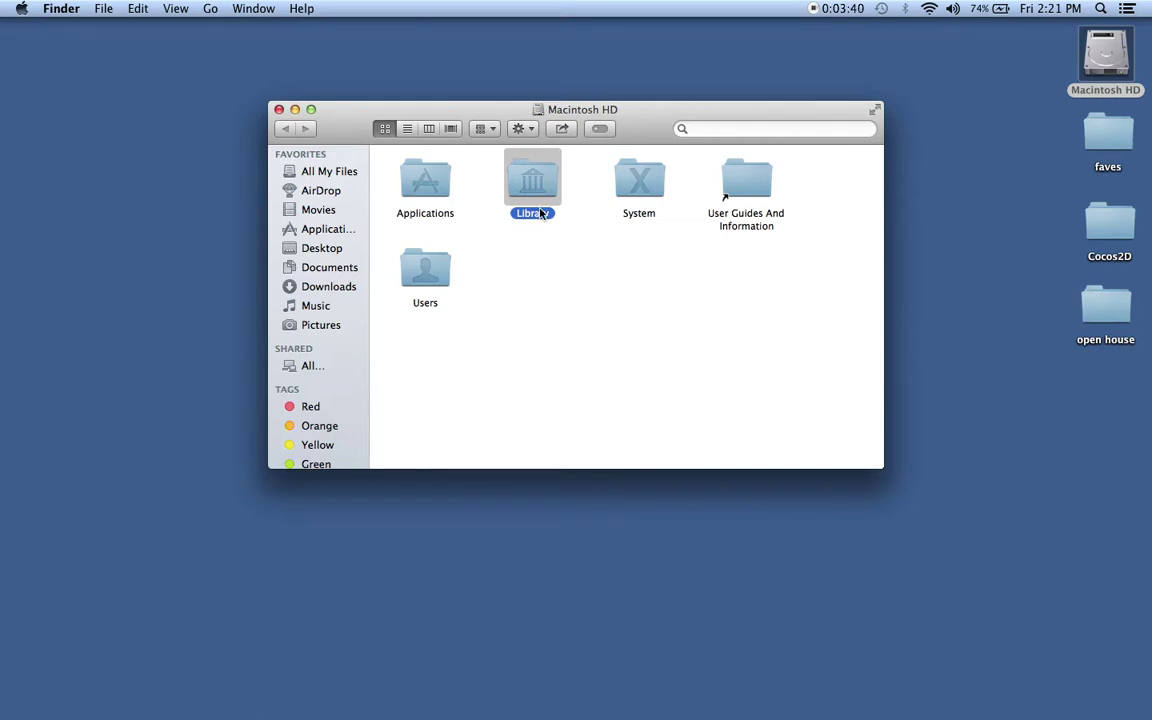
double_click(427, 180)
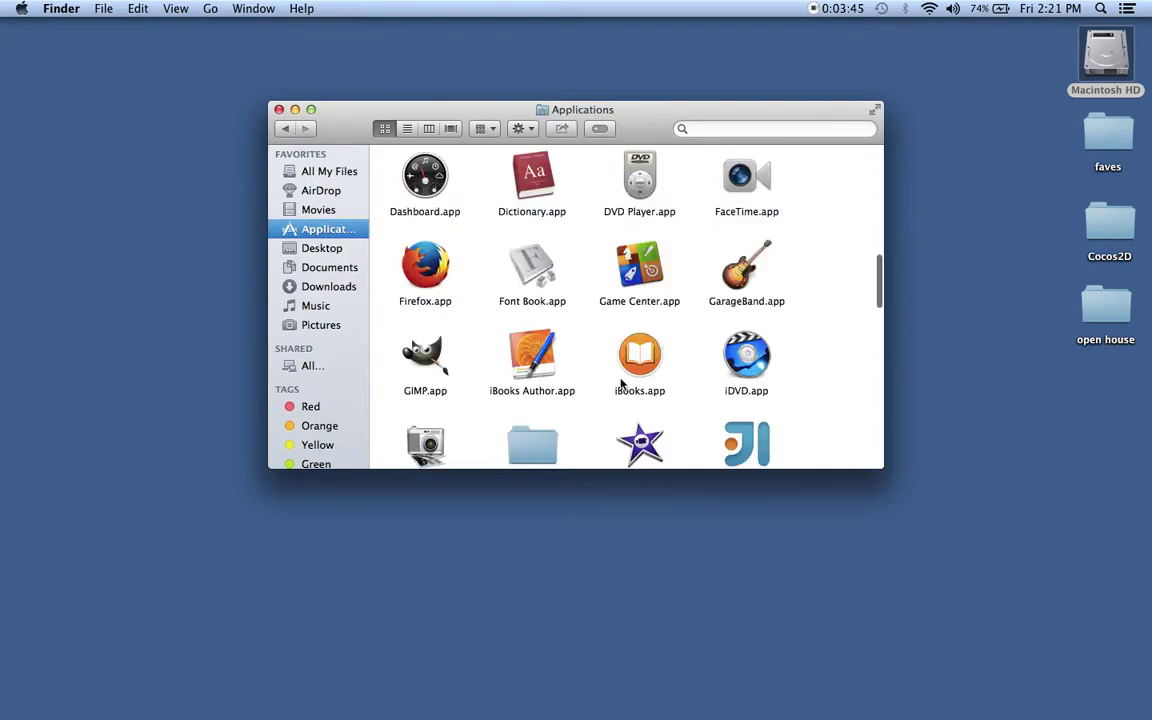
scroll(622, 385, down, 5)
scroll(622, 385, up, 6)
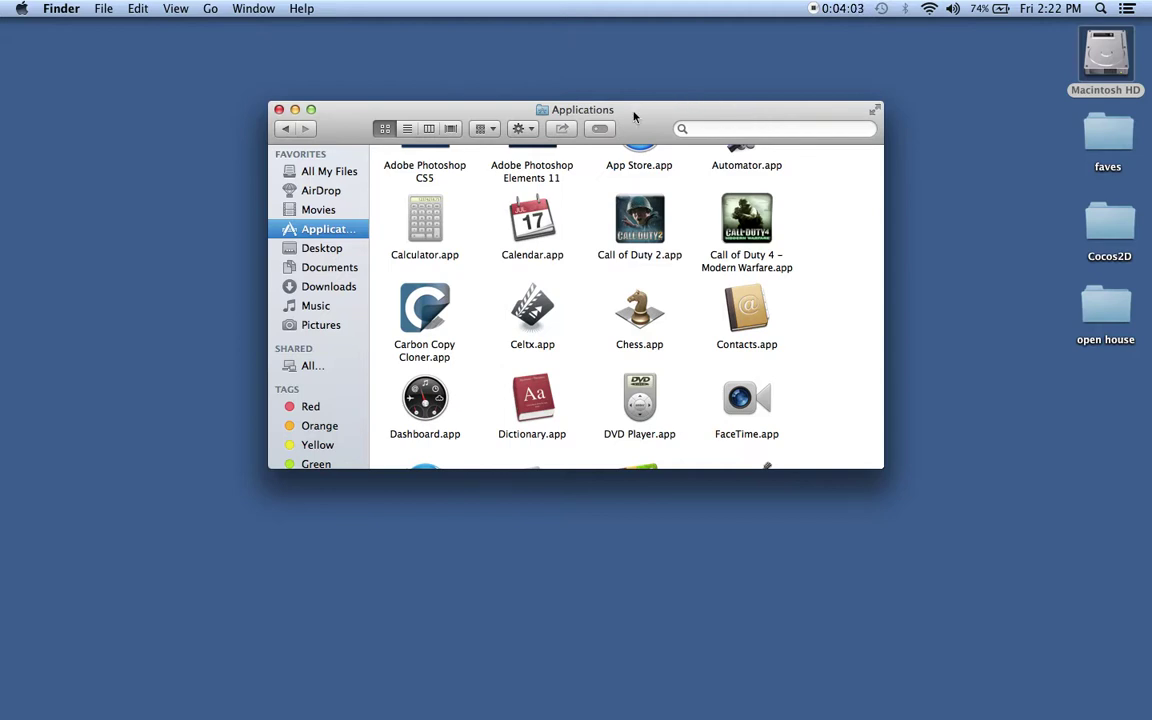
Step: Close the Applications window, bring up All My Files, and briefly show then dismiss Launchpad
click(279, 109)
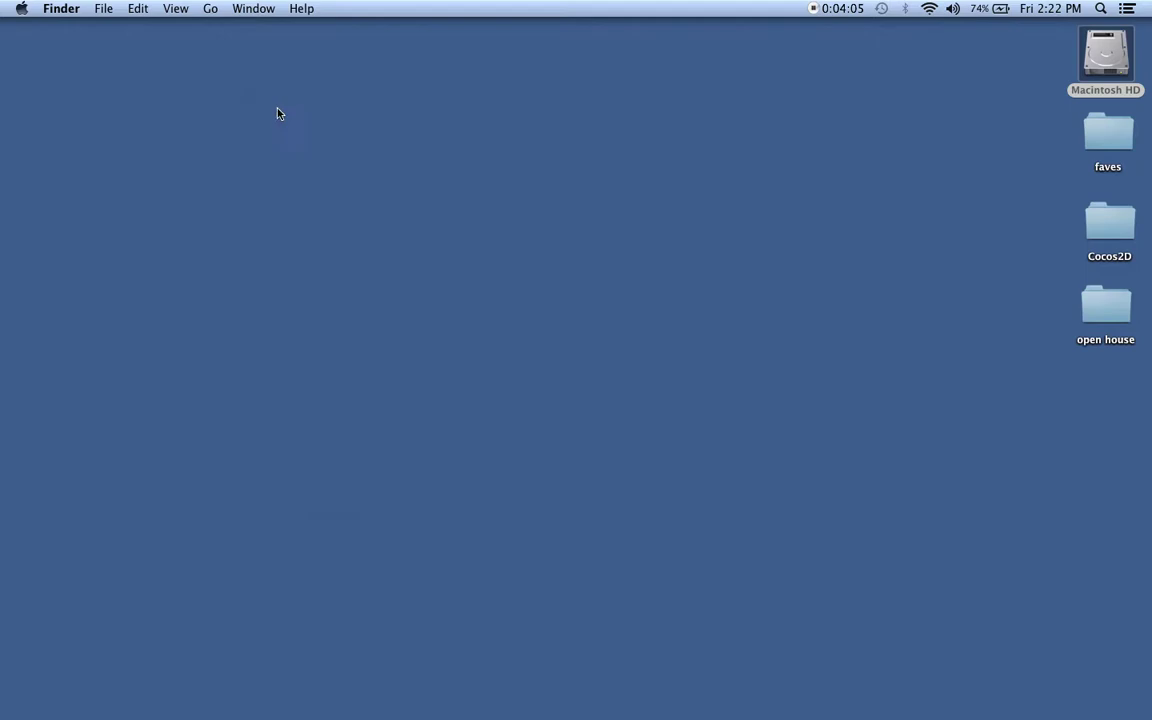
mouse_move(190, 712)
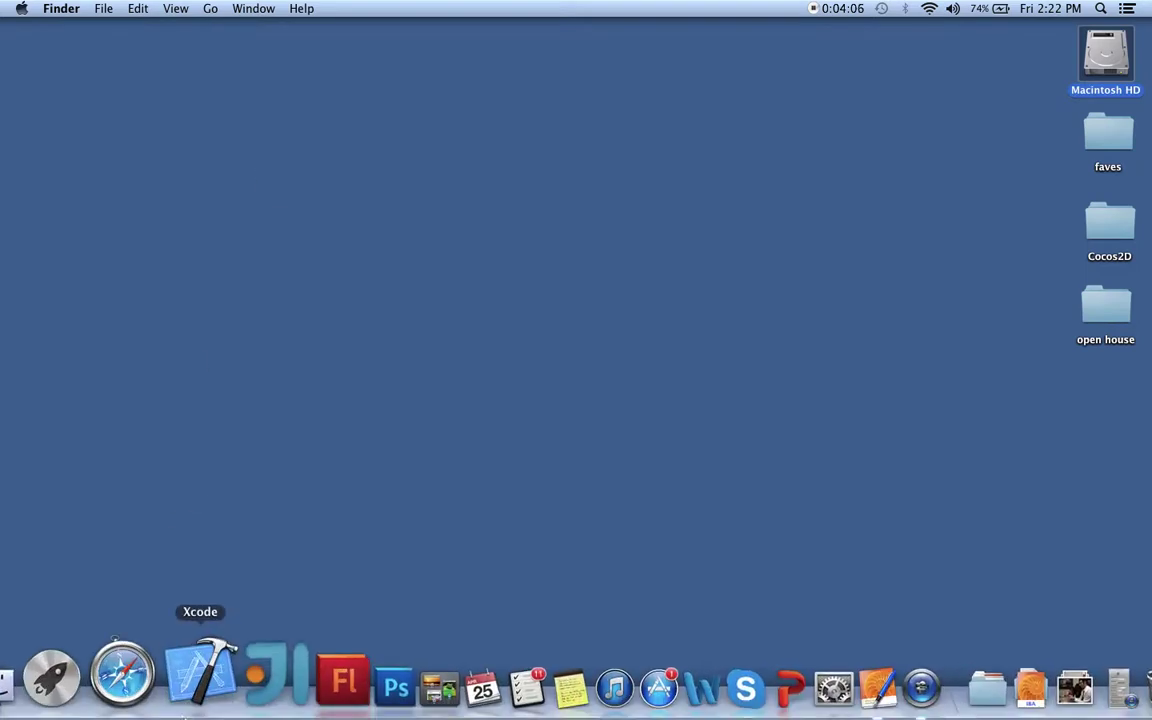
click(78, 683)
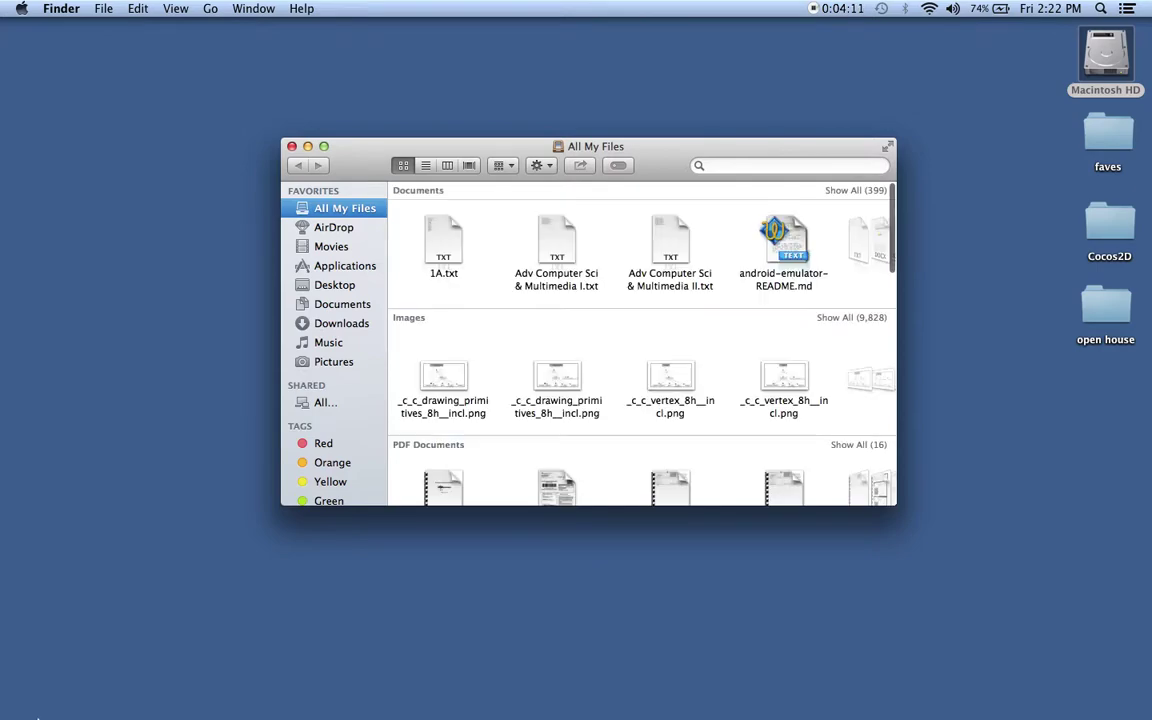
mouse_move(44, 714)
click(106, 668)
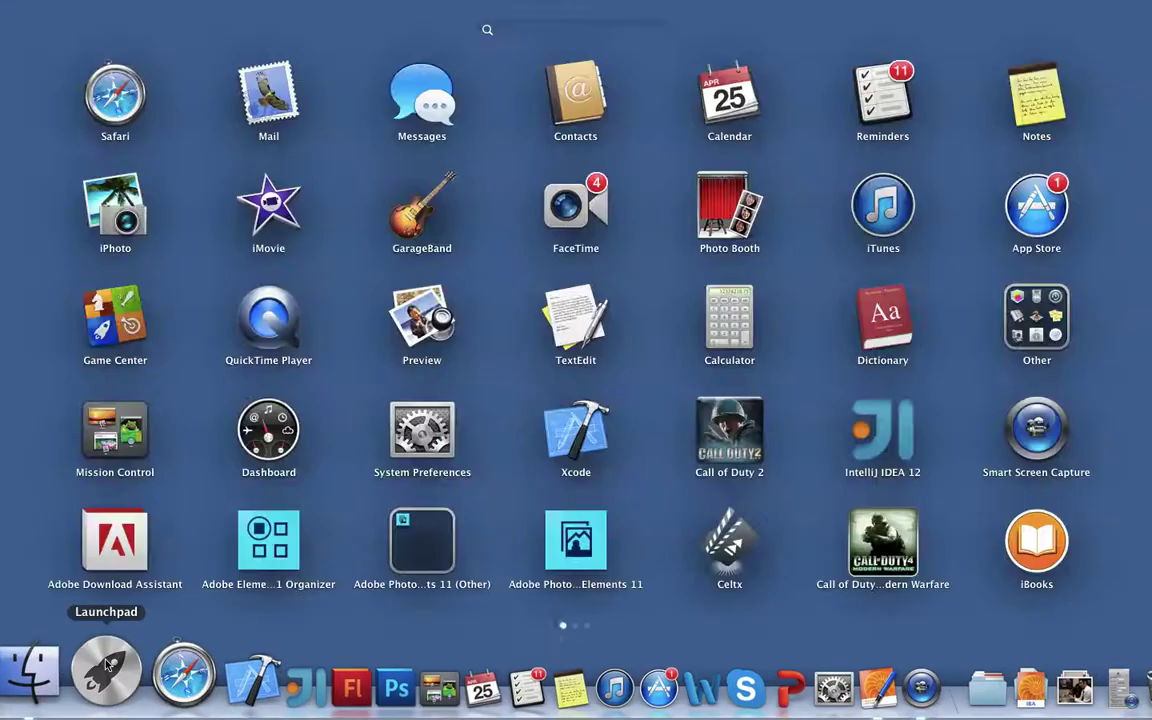
click(519, 314)
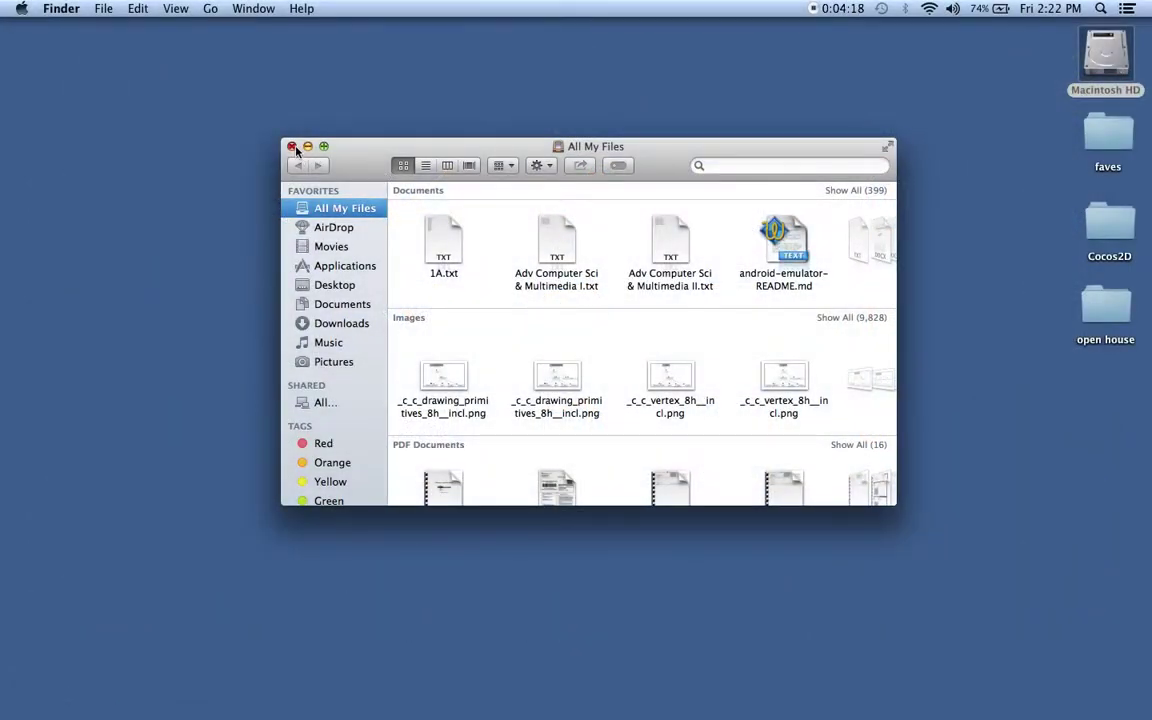
Step: Move the All My Files window down-left and open the desktop faves folder
drag(381, 152, 300, 189)
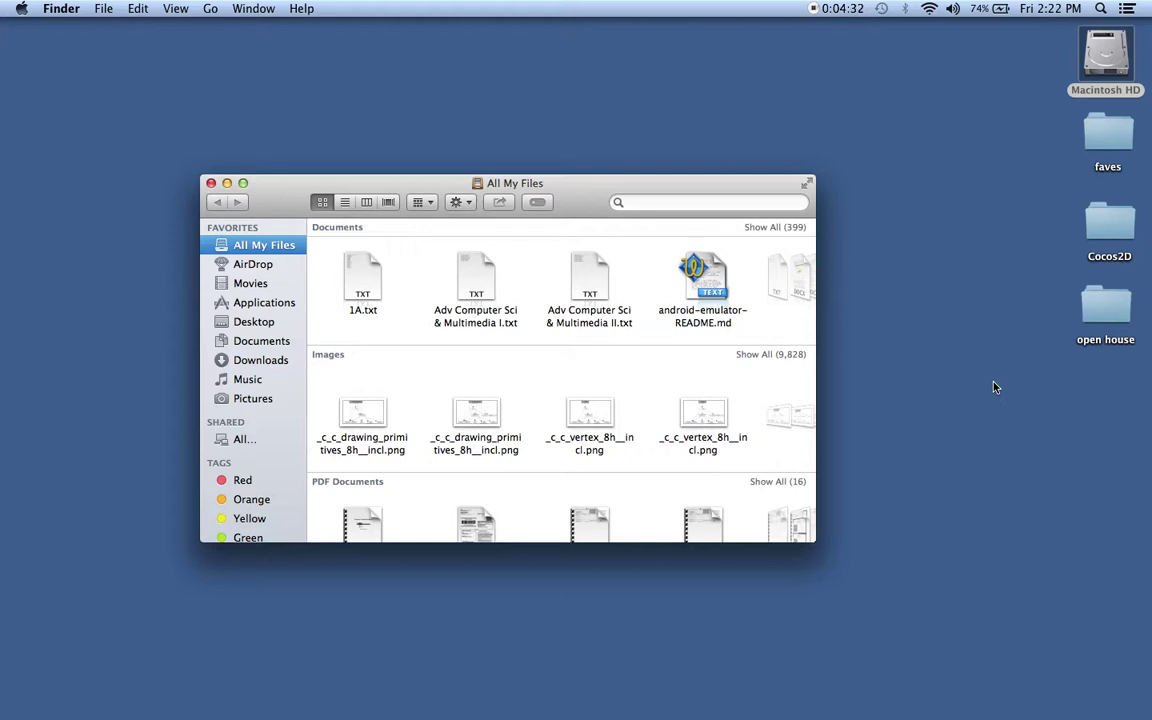
click(1100, 140)
double_click(1100, 140)
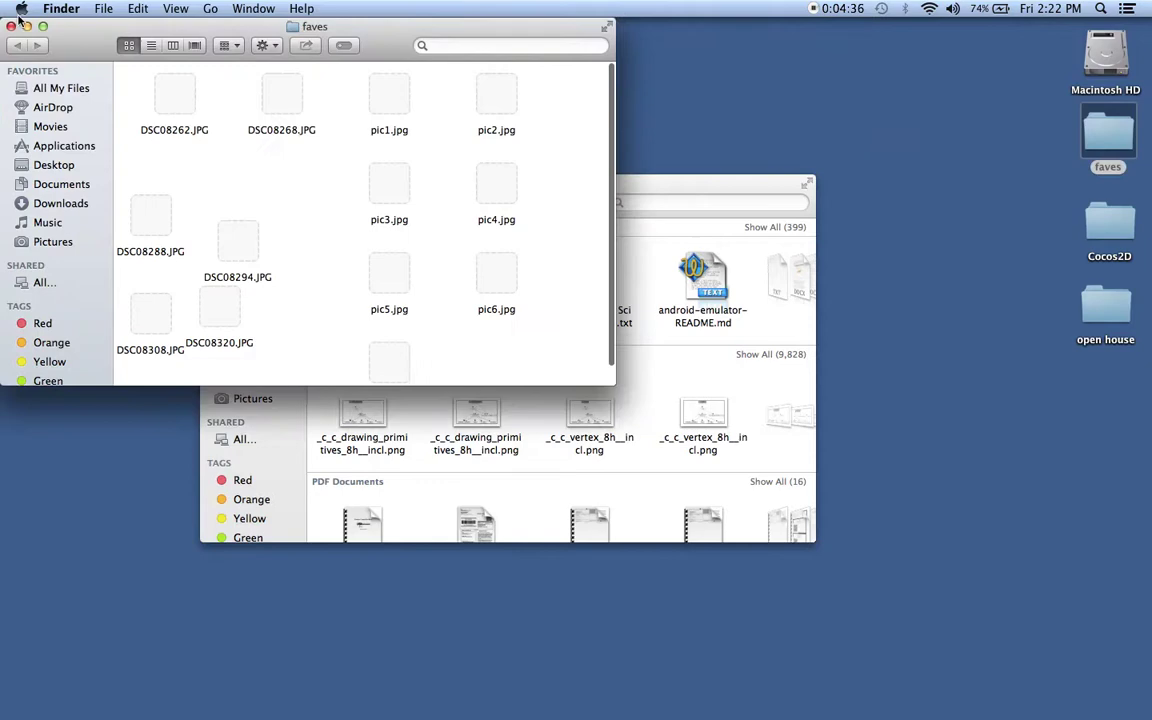
Step: Close faves with Cmd-W, open the Cocos2D folder, and arrange it beside All My Files
key(super+w)
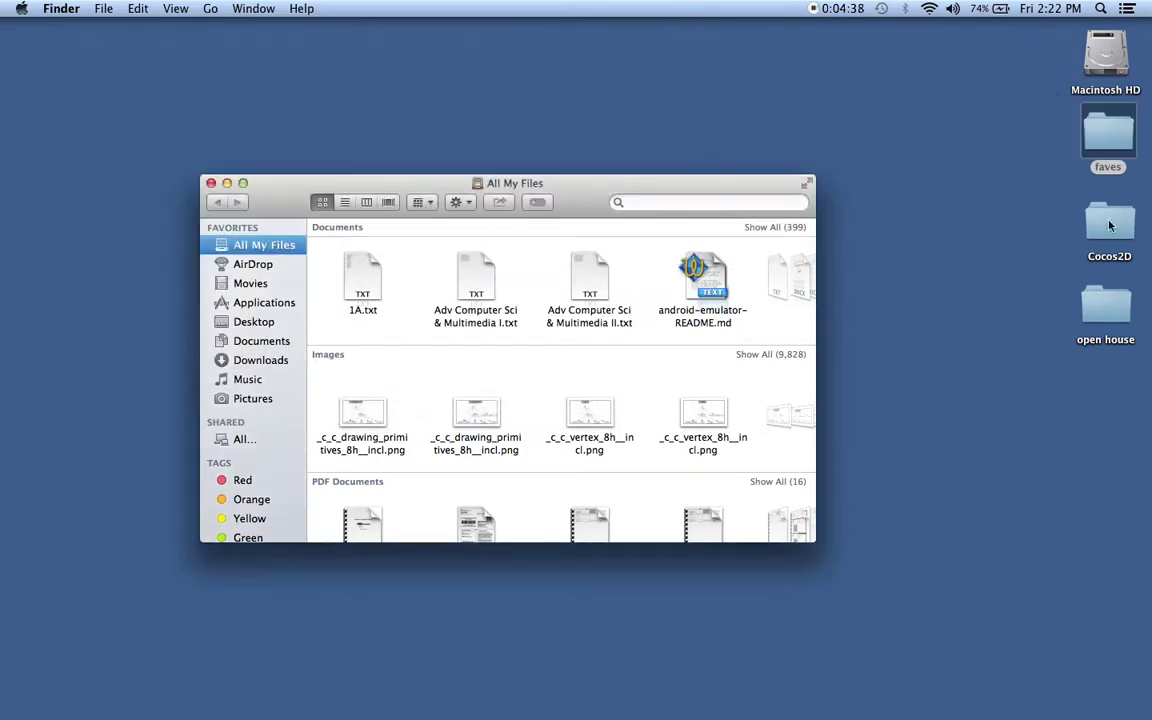
click(1105, 238)
double_click(1105, 238)
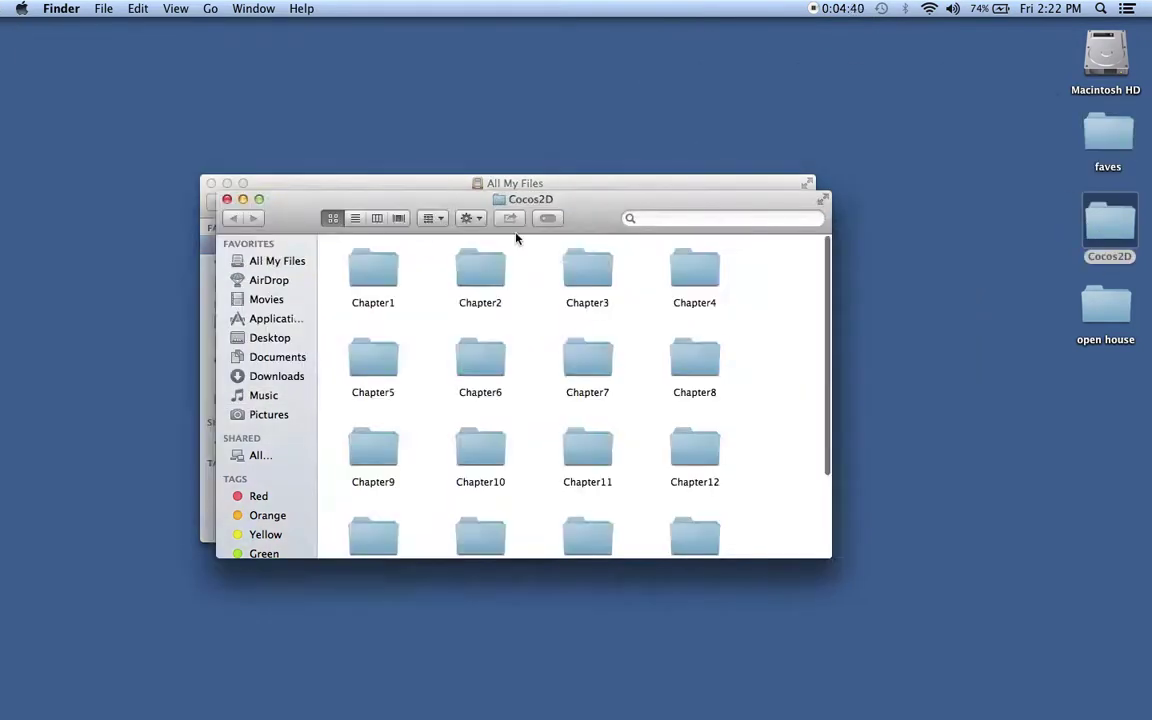
drag(556, 207, 775, 272)
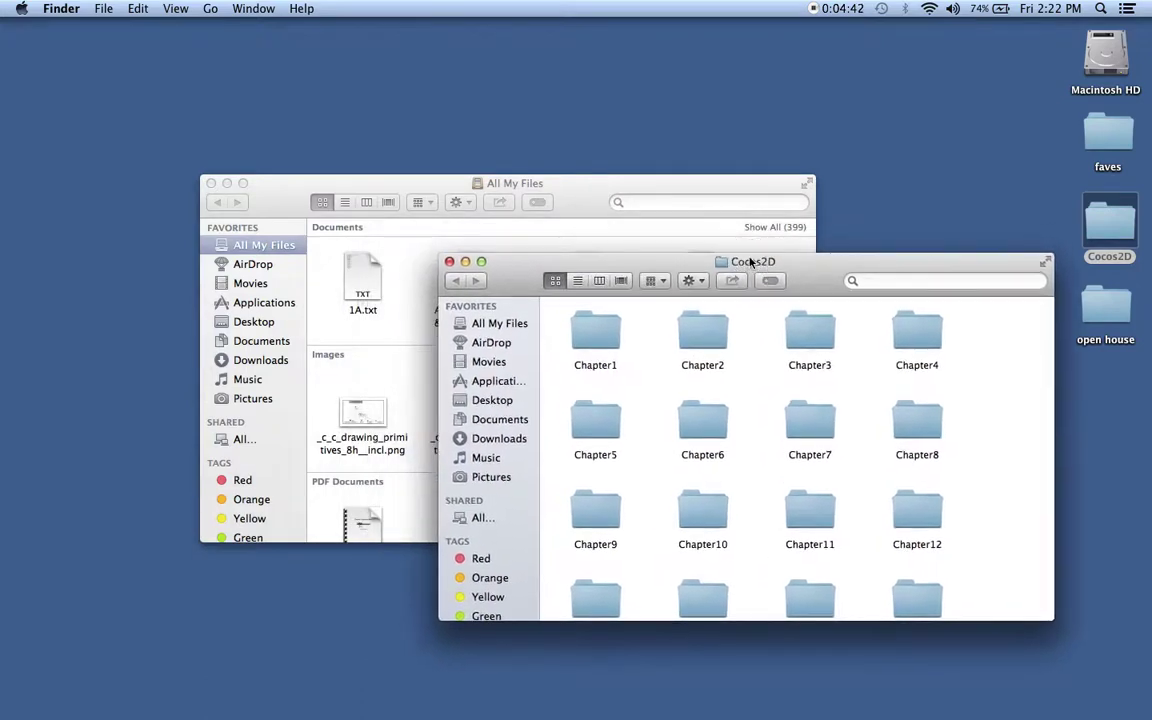
drag(590, 188, 518, 60)
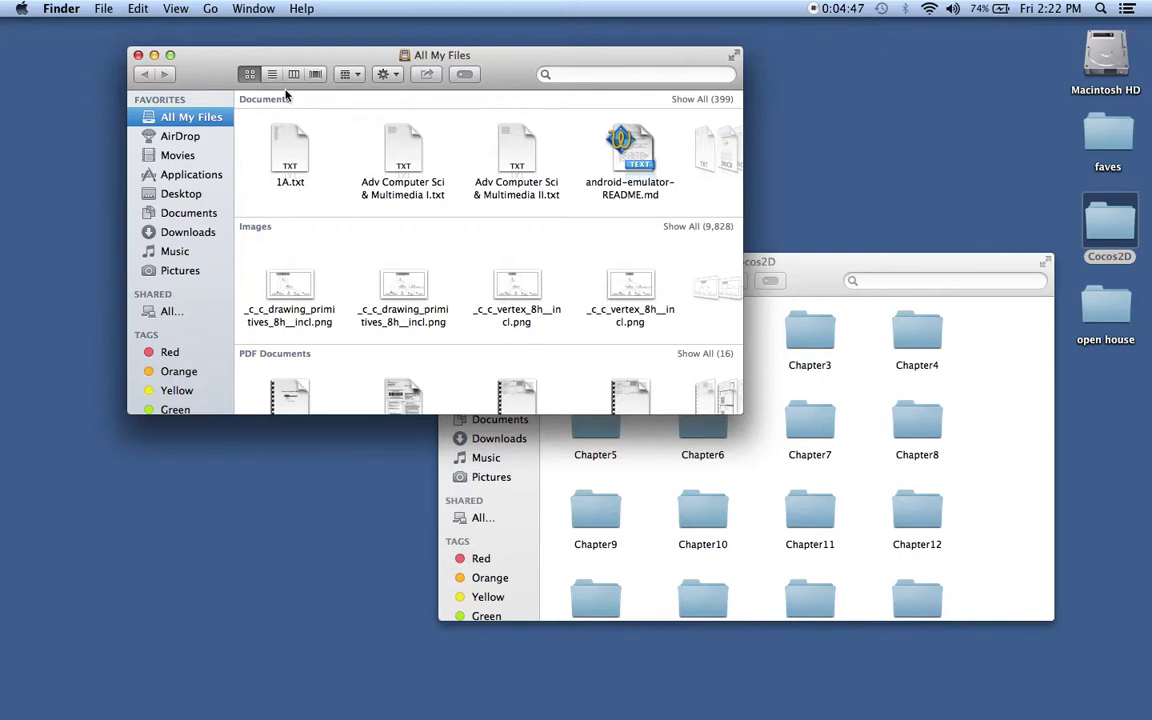
Step: Cycle between iBooks Author, Smart Screen Capture and Finder, then move All My Files down-right
key(super+Tab)
key(super+Tab)
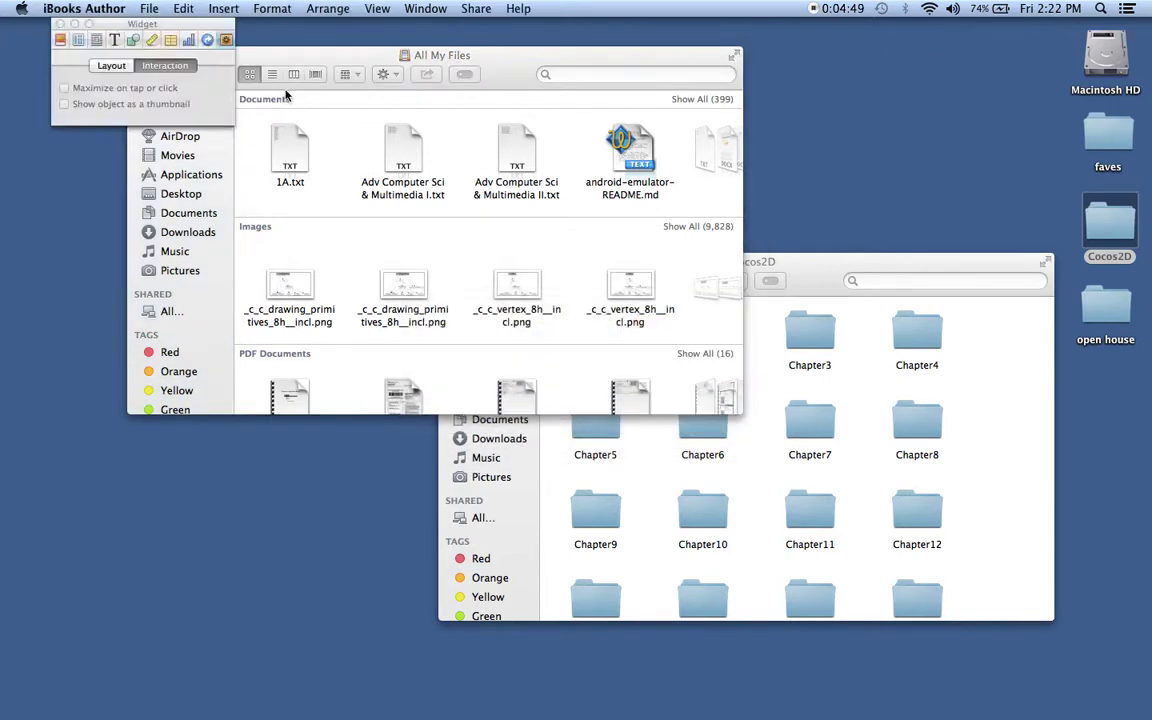
key(super+Tab)
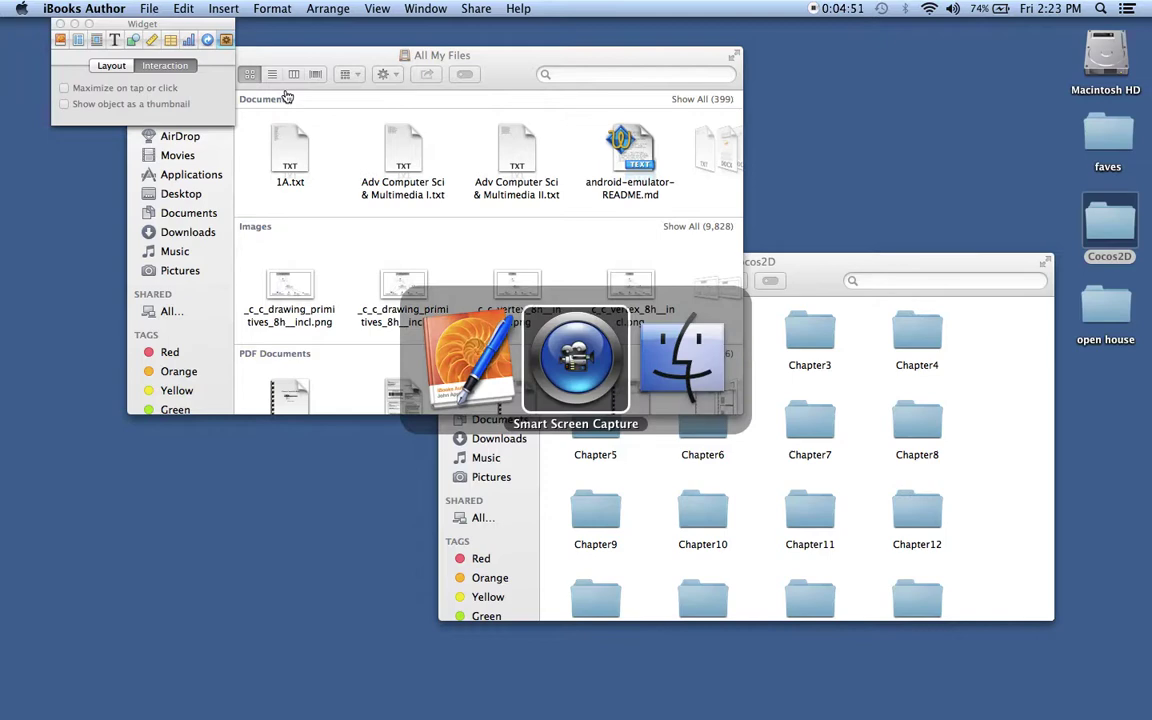
key(super+Tab)
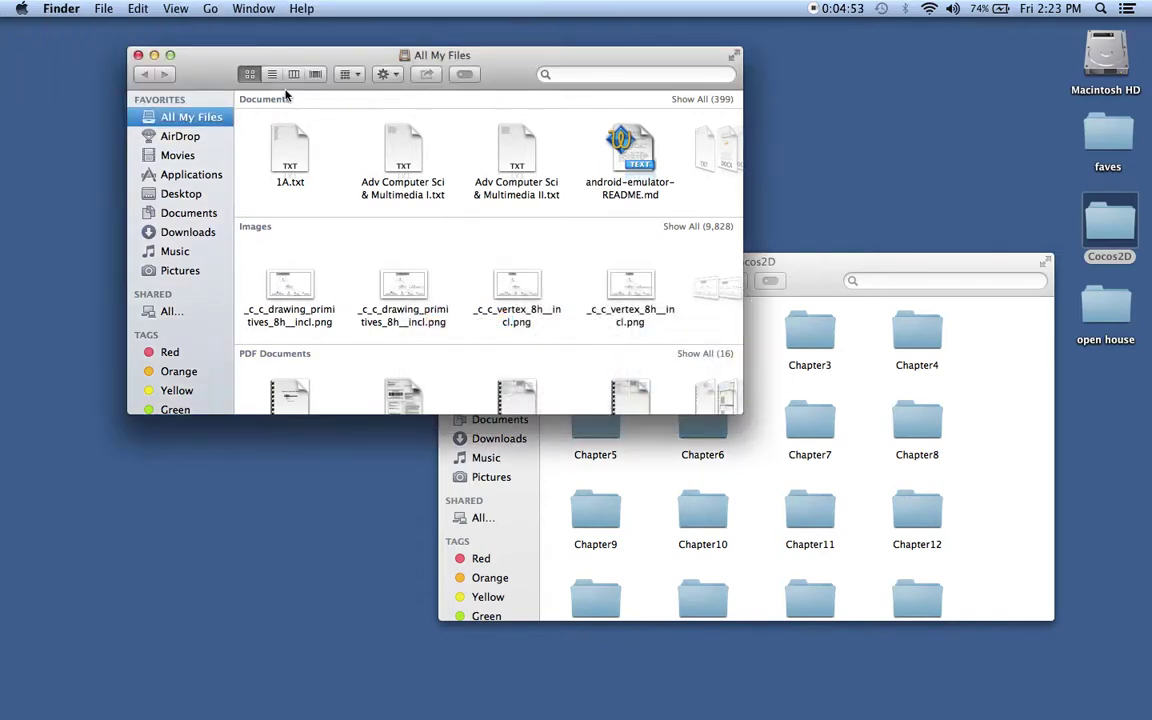
key(super+Tab)
key(super+Tab)
key(super+Tab)
key(super+Tab)
key(super+Tab)
key(super+Tab)
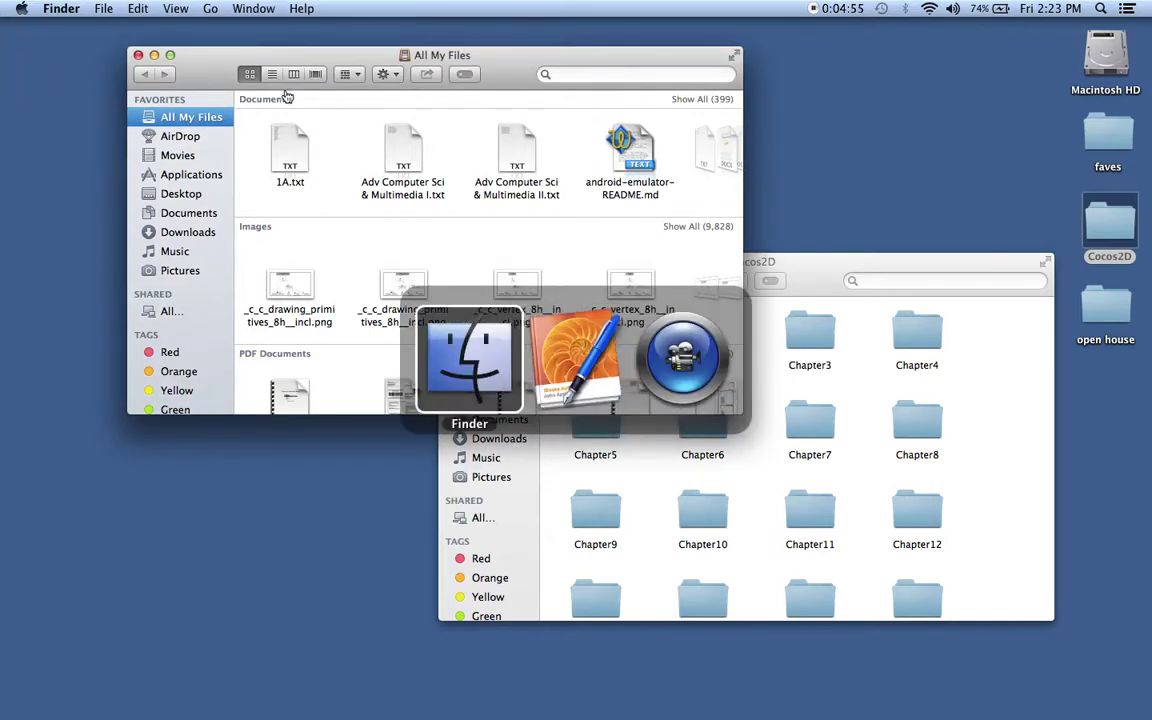
key(super+Tab)
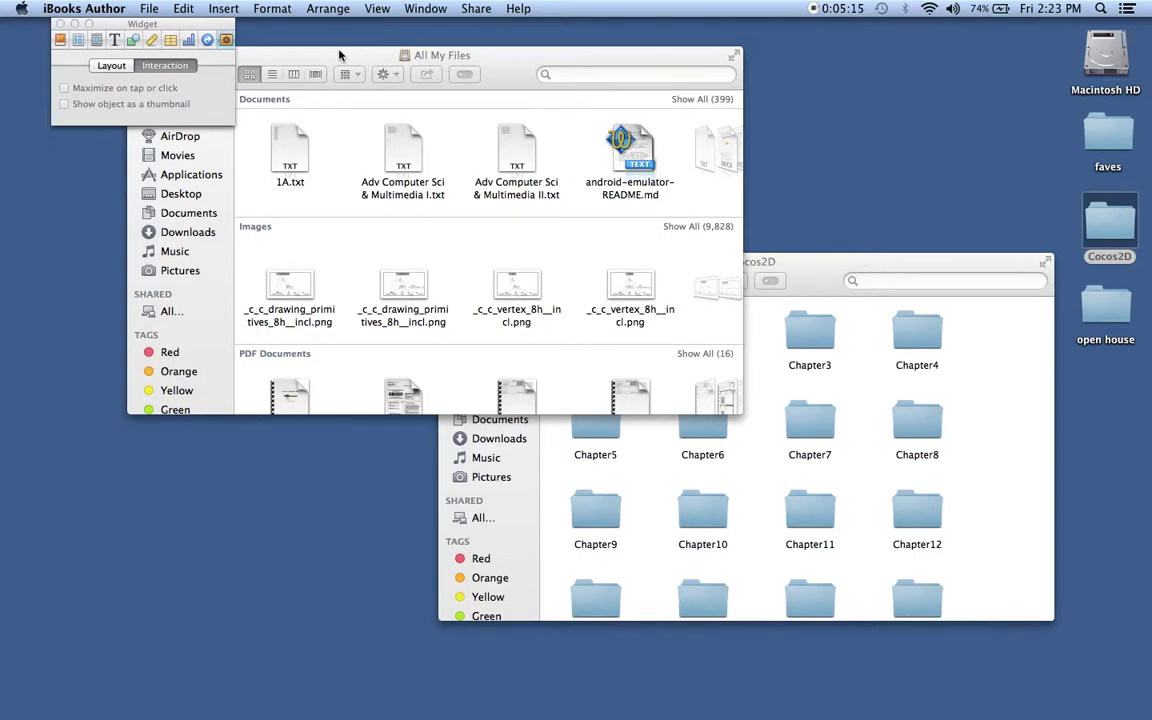
drag(342, 55, 403, 100)
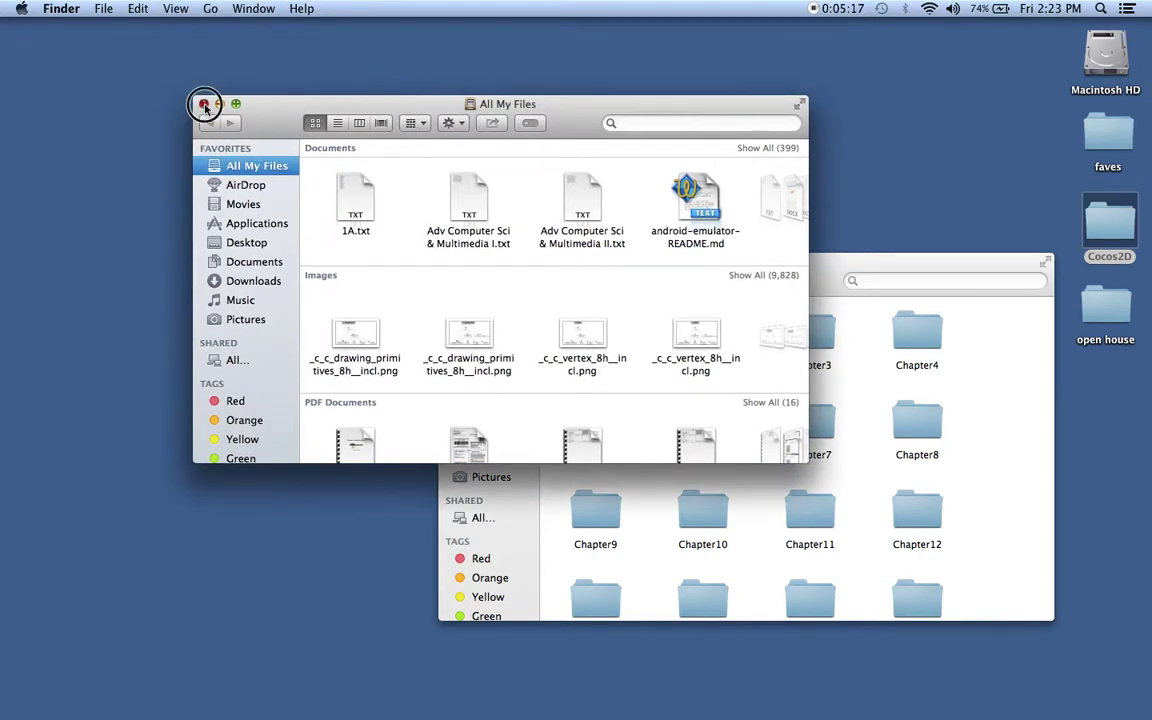
Step: Close the All My Files and Cocos2D windows and bring iBooks Author forward from the Dock
click(199, 100)
click(449, 261)
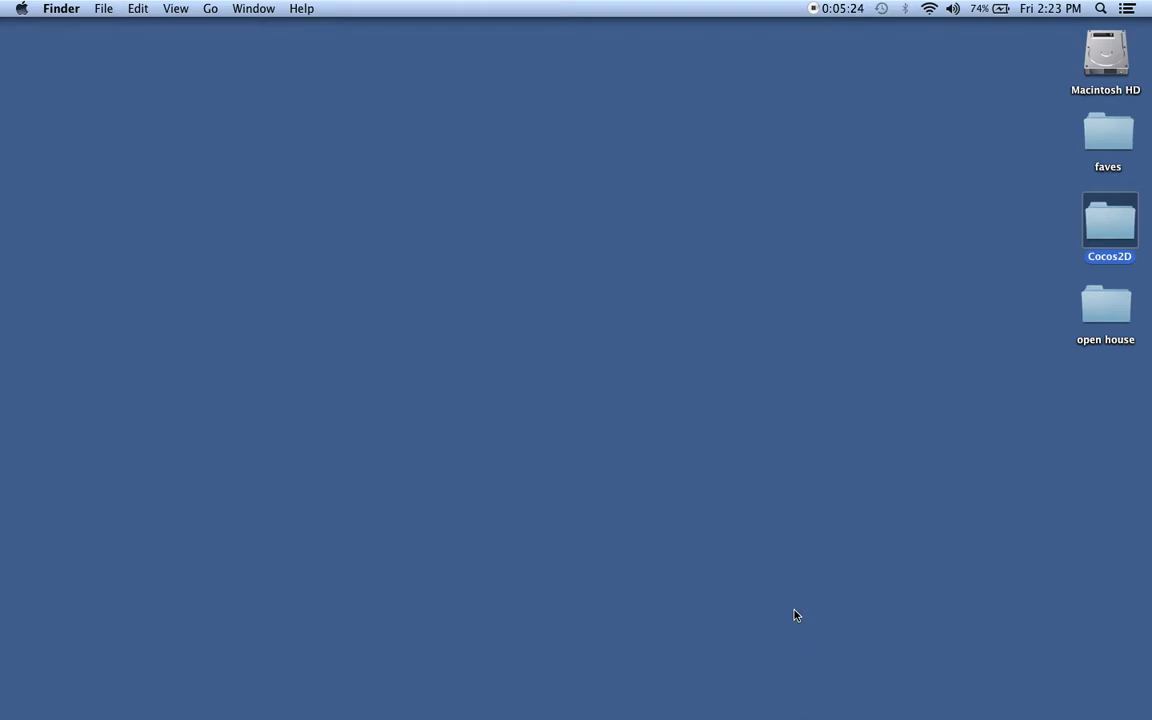
mouse_move(865, 700)
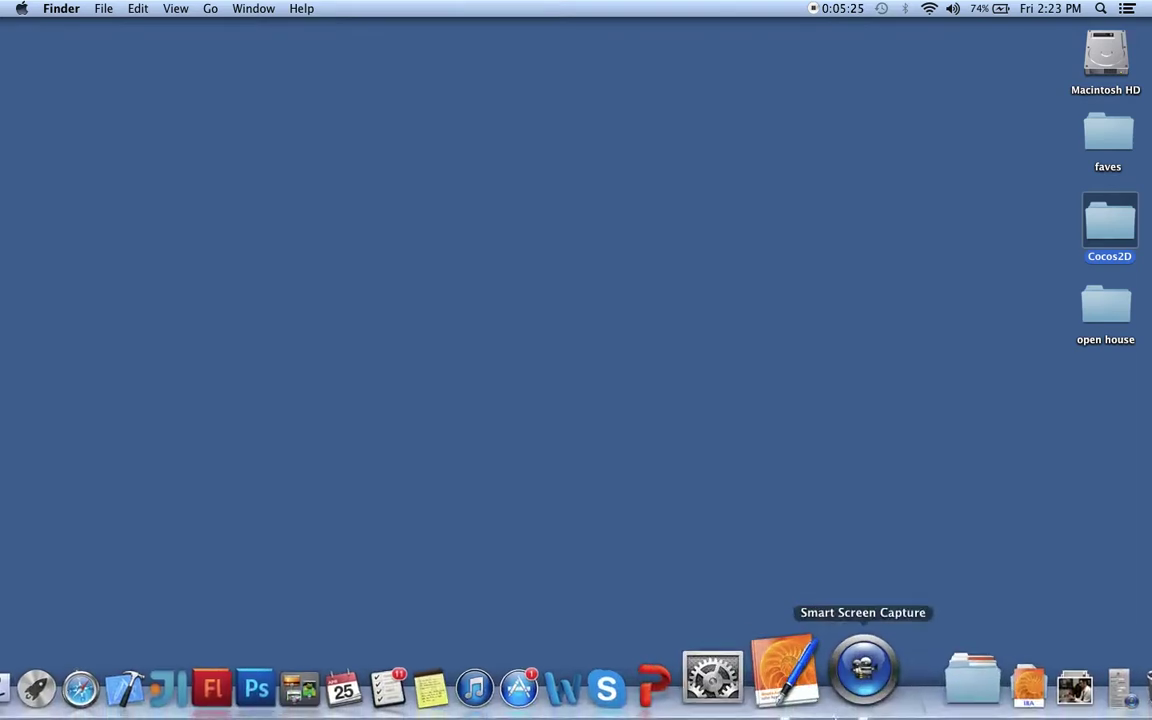
click(808, 688)
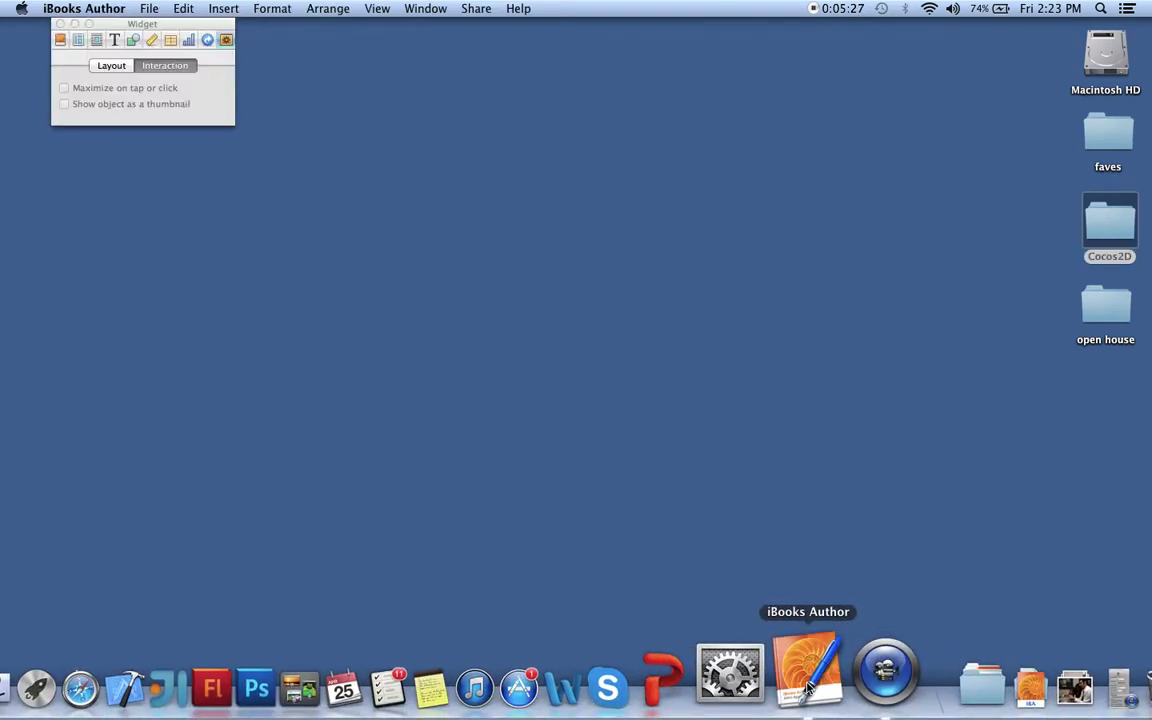
Step: Create an Untitled book from the Basic landscape template in the Template Chooser
key(super+n)
click(149, 9)
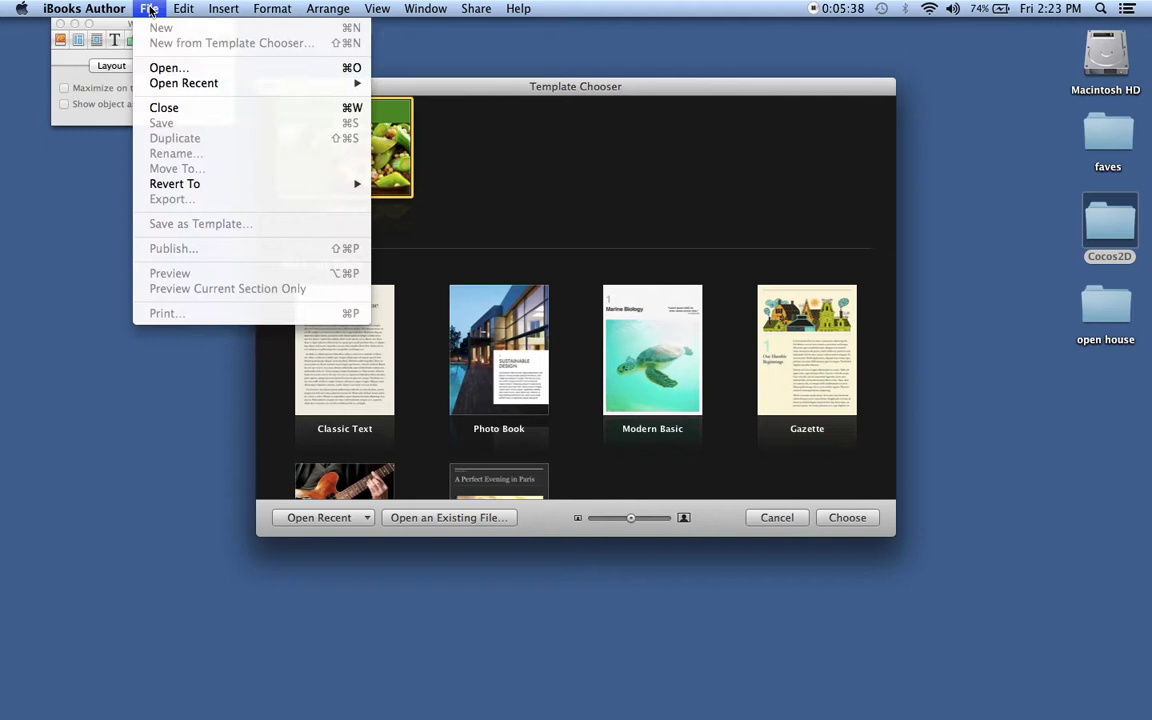
click(149, 9)
click(430, 88)
drag(430, 88, 434, 98)
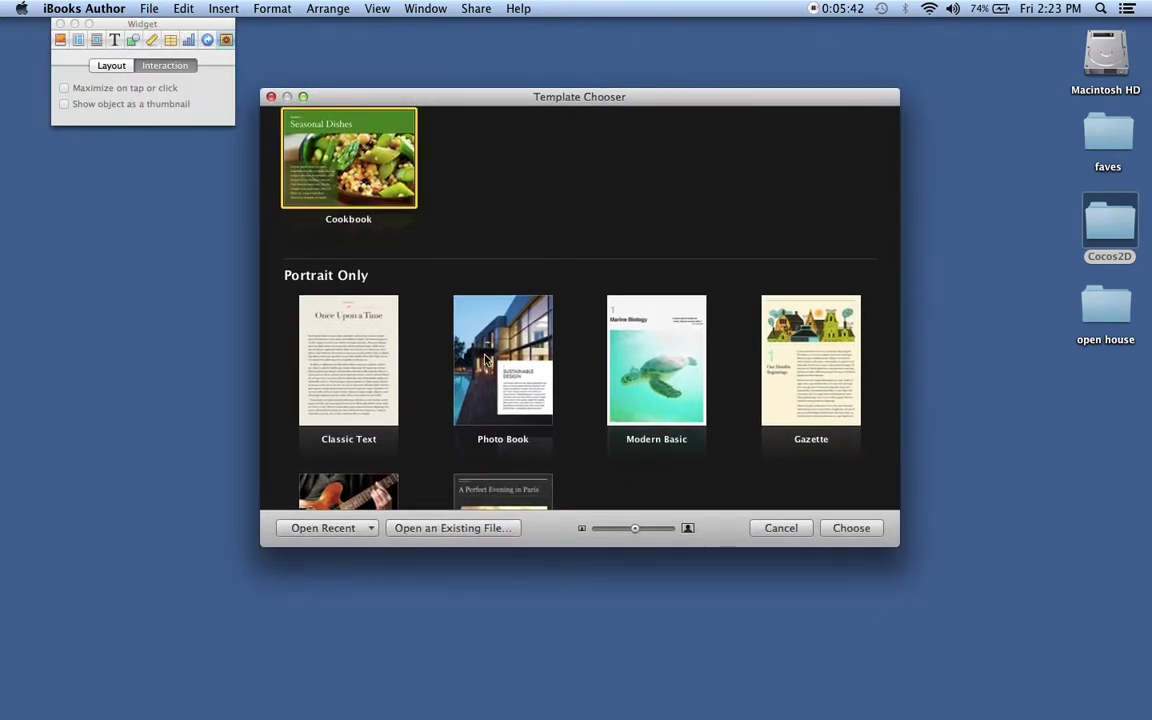
scroll(484, 360, down, 5)
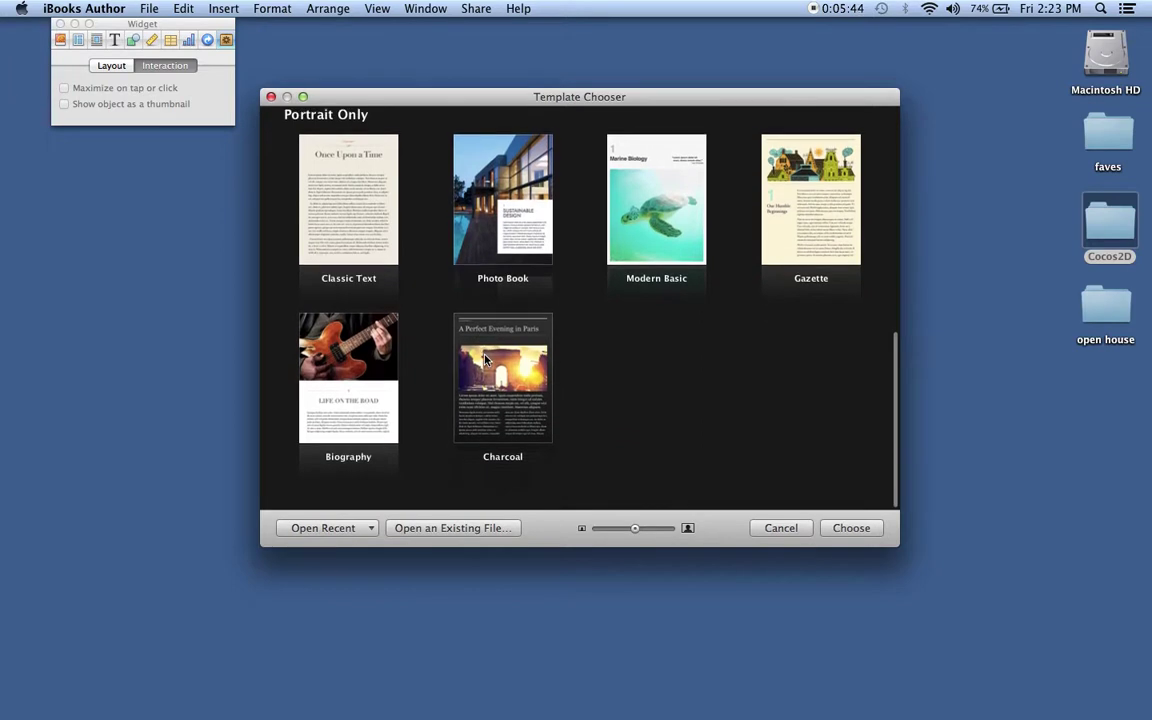
scroll(484, 360, up, 10)
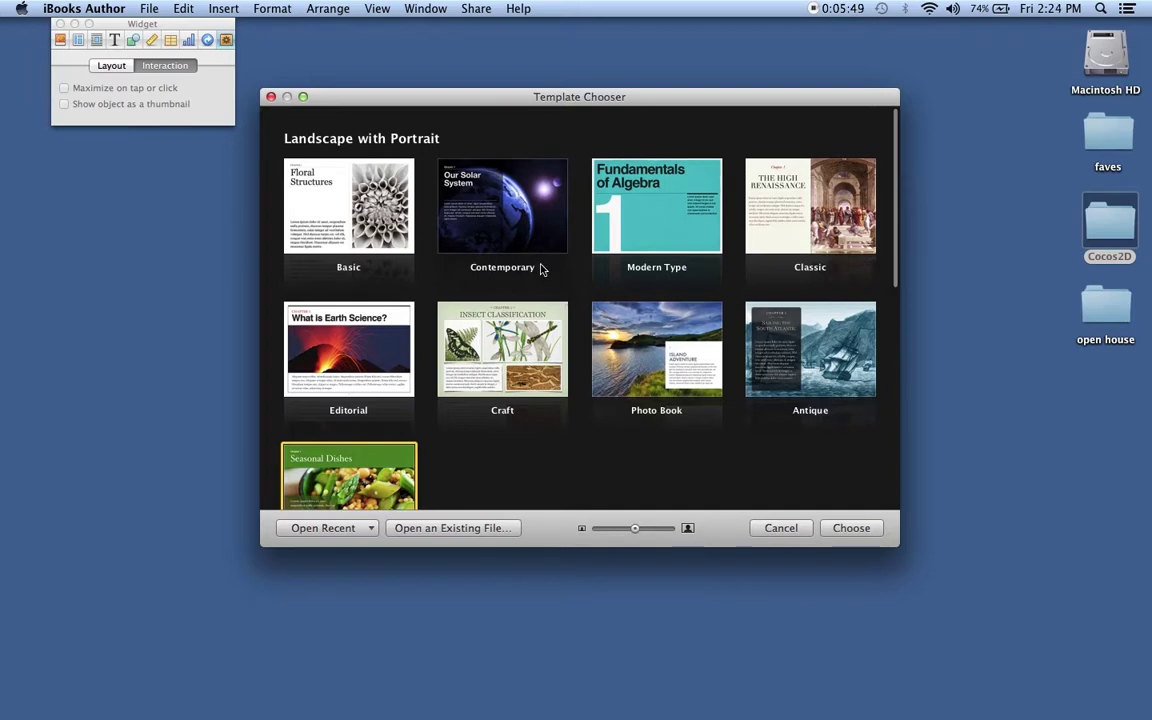
click(368, 228)
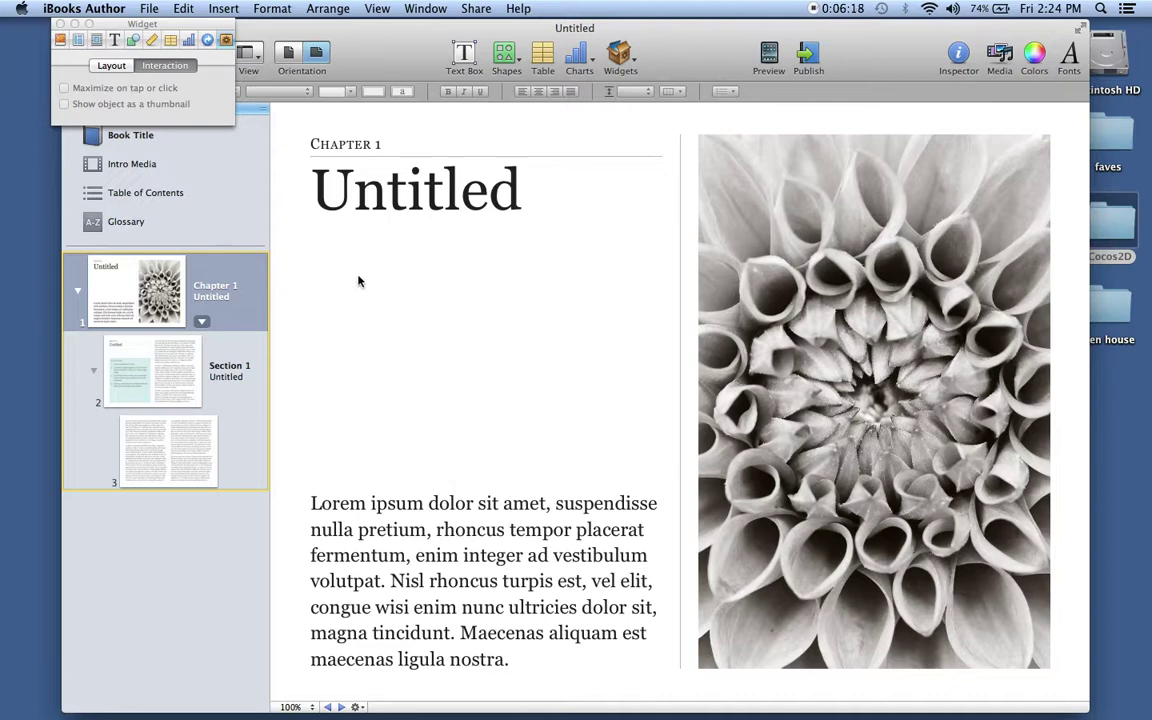
Step: Replace the chapter title placeholder 'Untitled' with 'Hello World'
click(412, 186)
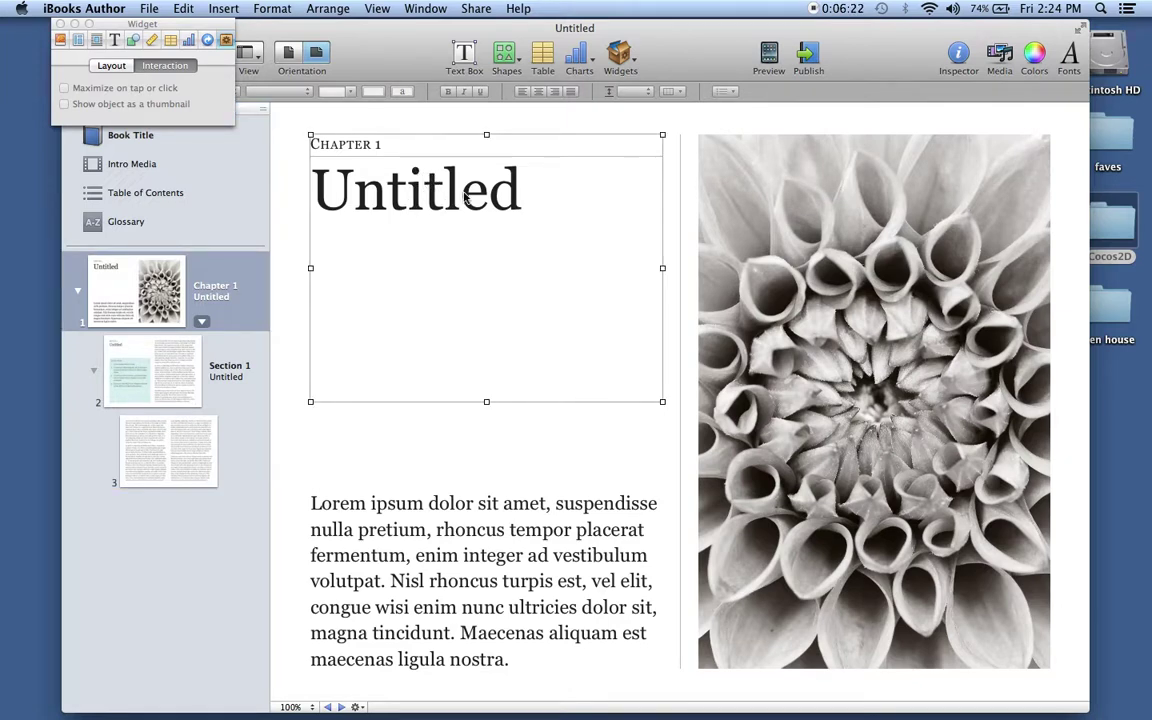
double_click(412, 180)
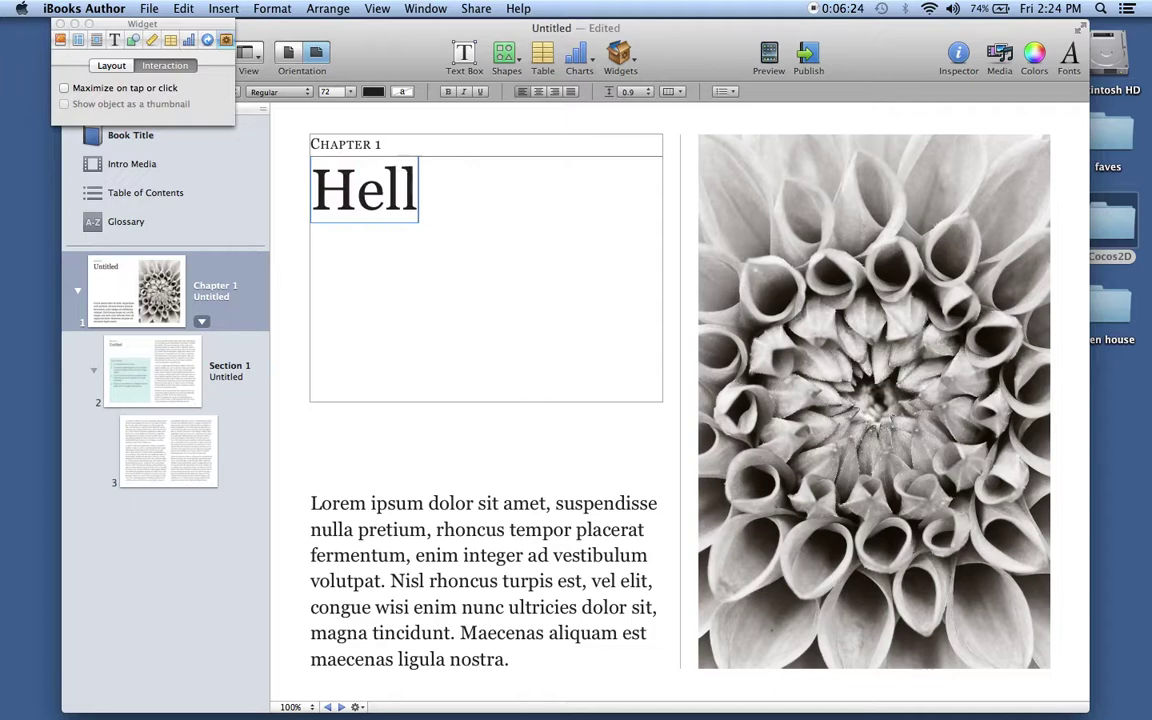
text(o World)
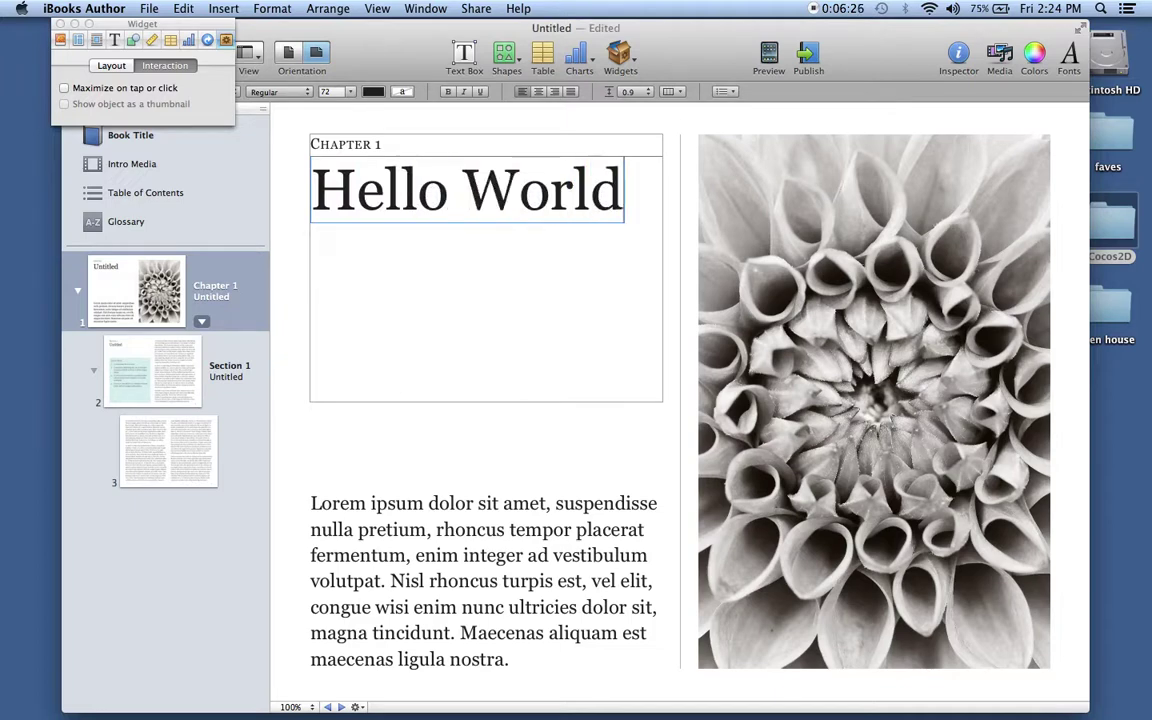
click(467, 515)
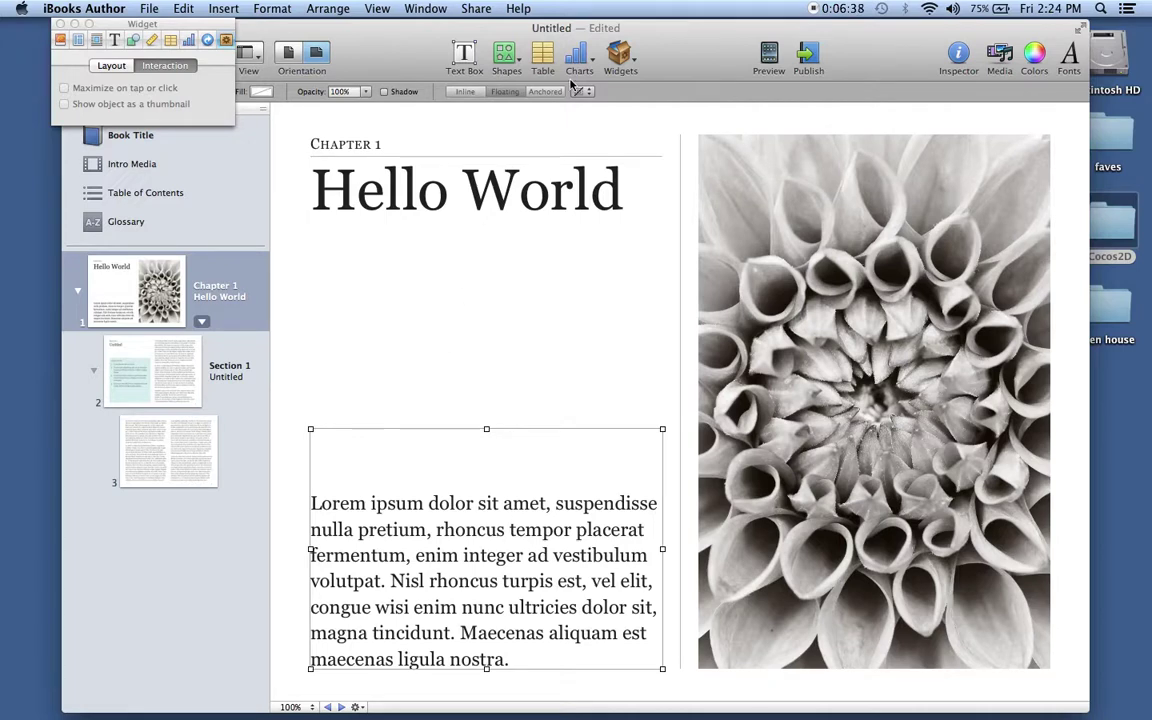
click(632, 62)
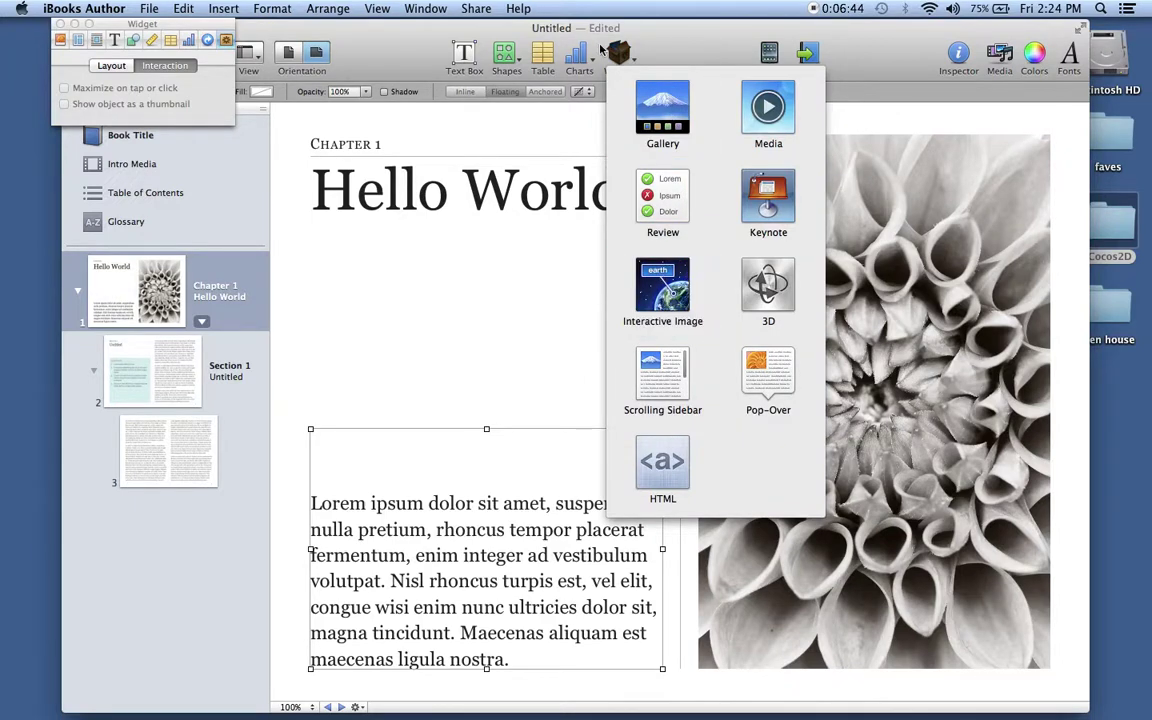
click(633, 51)
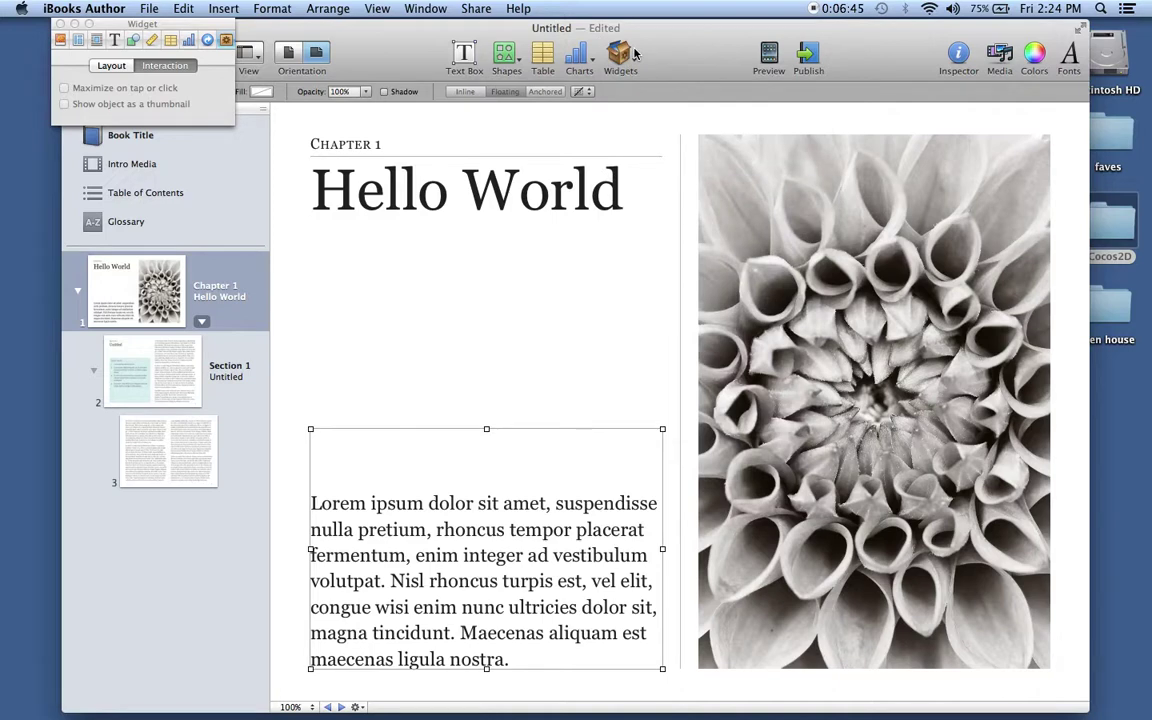